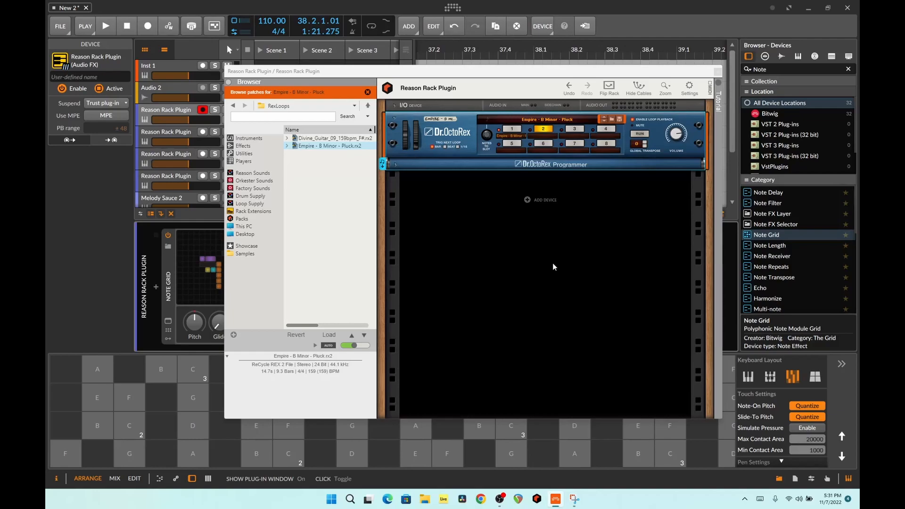
- Open the Reason Rack Plugin window of the fourth Reason Rack Plugin track and move it clear of the track list
{"action": "left_click", "coordinate": [204, 398]}
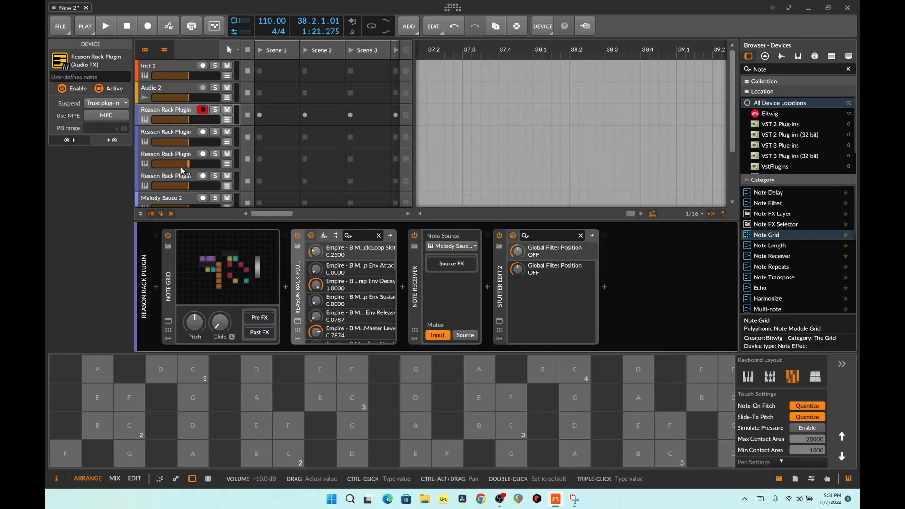
{"action": "left_click", "coordinate": [166, 176]}
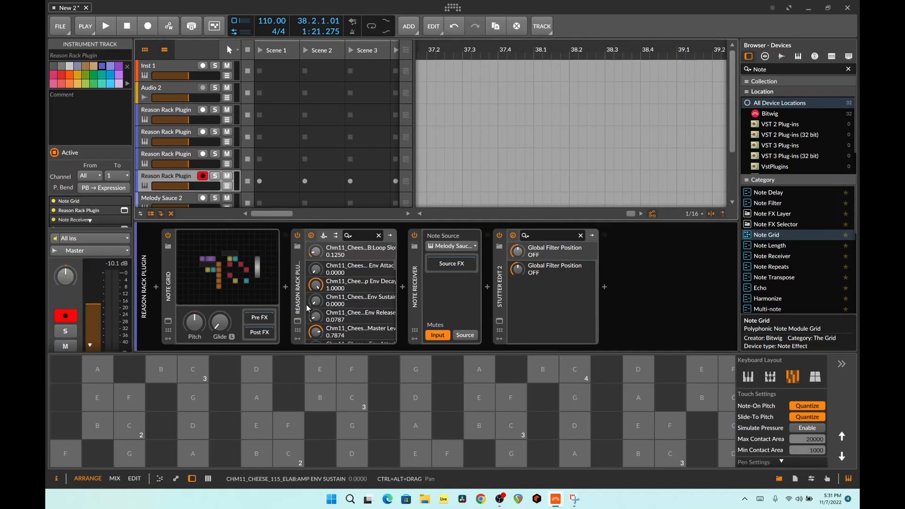
{"action": "left_click", "coordinate": [298, 321]}
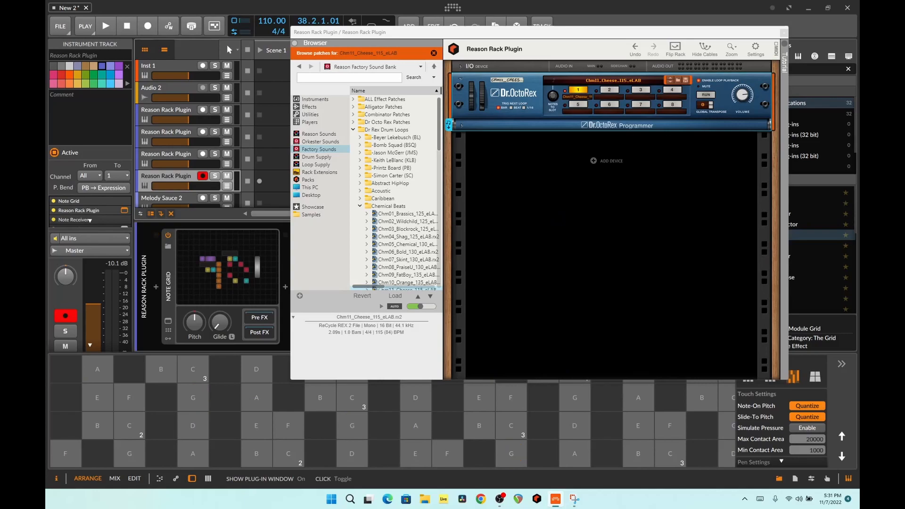
{"action": "left_click_drag", "start_coordinate": [377, 32], "coordinate": [525, 45]}
- Hide the clip launcher and select the track's four devices, moving the rack window clear of the device chain
{"action": "left_click", "coordinate": [145, 50]}
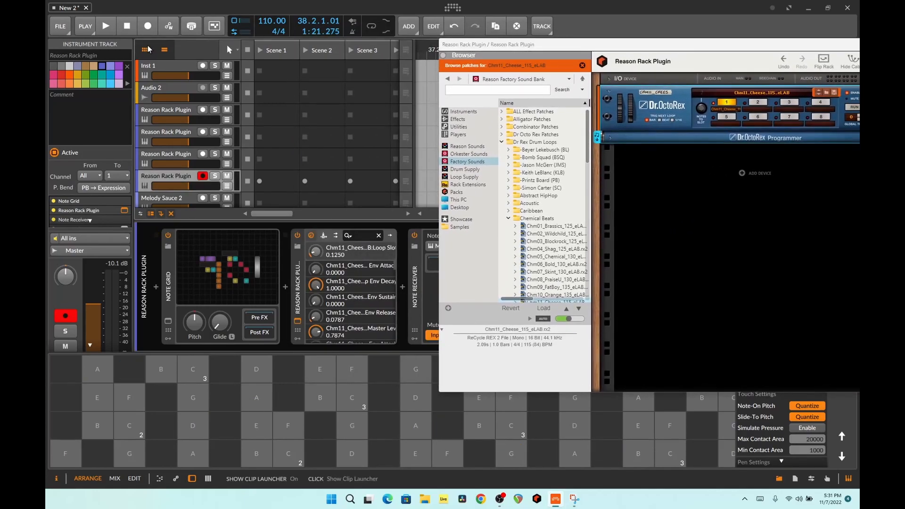
{"action": "left_click", "coordinate": [297, 283]}
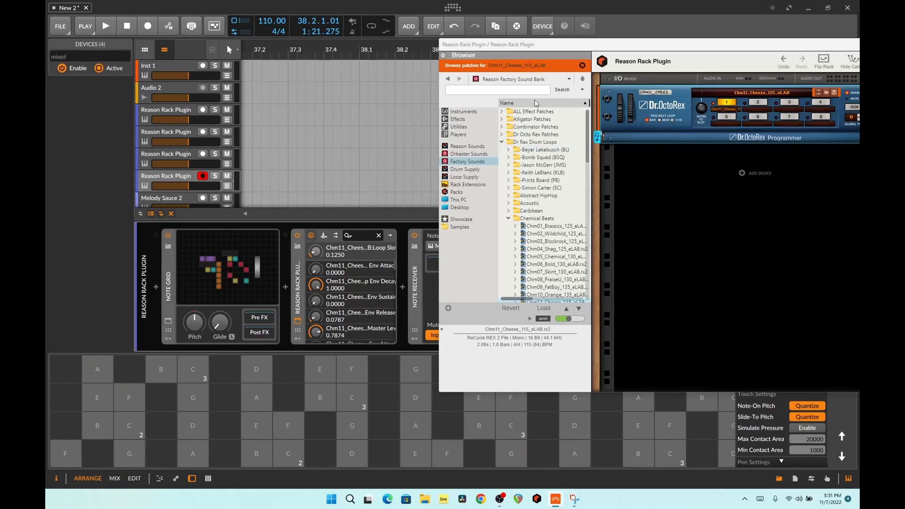
{"action": "left_click_drag", "start_coordinate": [531, 46], "coordinate": [702, 84]}
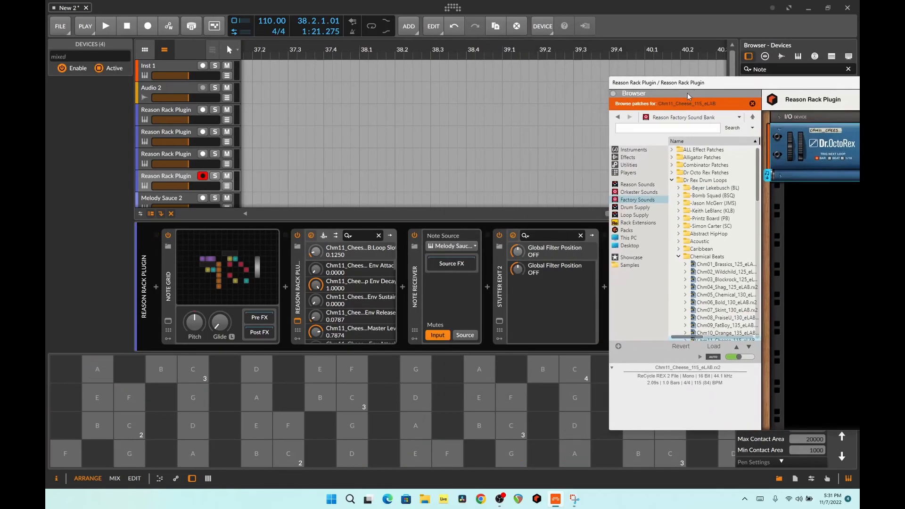
- Play a few notes on the onscreen keyboard with the Note Grid active
{"action": "left_click", "coordinate": [551, 345]}
{"action": "left_click", "coordinate": [188, 416]}
{"action": "left_click", "coordinate": [189, 420]}
{"action": "left_click", "coordinate": [193, 453]}
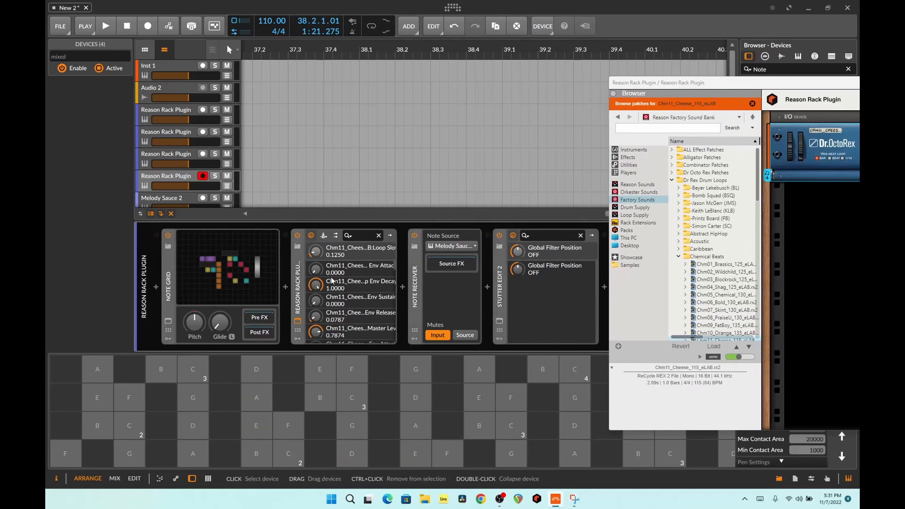
- Disable the Note Grid and audition the Dr.OctoRex loop directly with a series of onscreen keyboard notes
{"action": "left_click", "coordinate": [168, 235]}
{"action": "left_click", "coordinate": [206, 407]}
{"action": "left_click", "coordinate": [193, 424]}
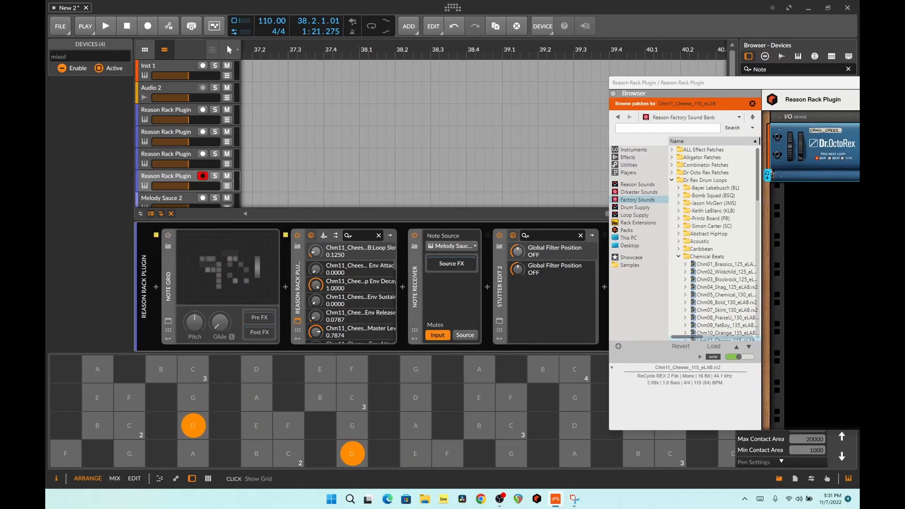
{"action": "left_click", "coordinate": [360, 400]}
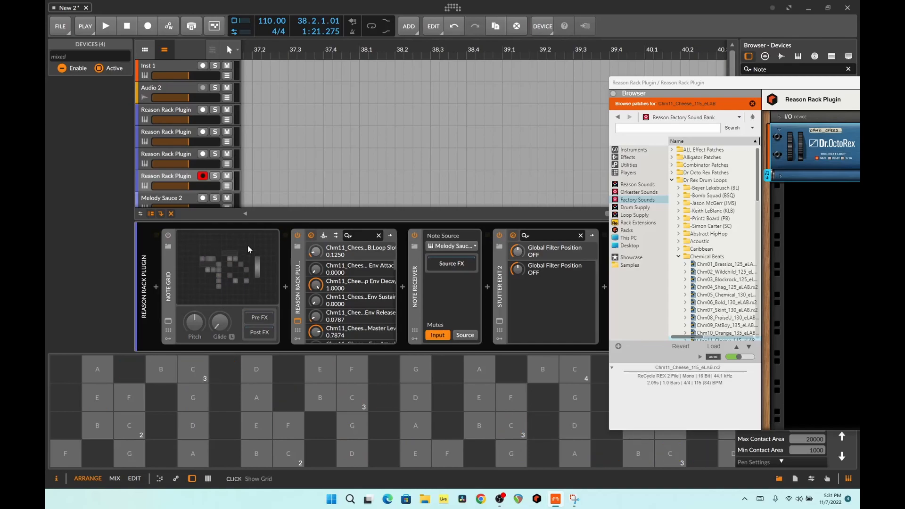
{"action": "left_click", "coordinate": [129, 397]}
{"action": "left_click", "coordinate": [129, 425]}
{"action": "left_click", "coordinate": [66, 454]}
{"action": "left_click", "coordinate": [98, 454]}
{"action": "left_click", "coordinate": [97, 426]}
{"action": "left_click", "coordinate": [66, 454]}
{"action": "left_click", "coordinate": [98, 426]}
{"action": "left_click", "coordinate": [130, 454]}
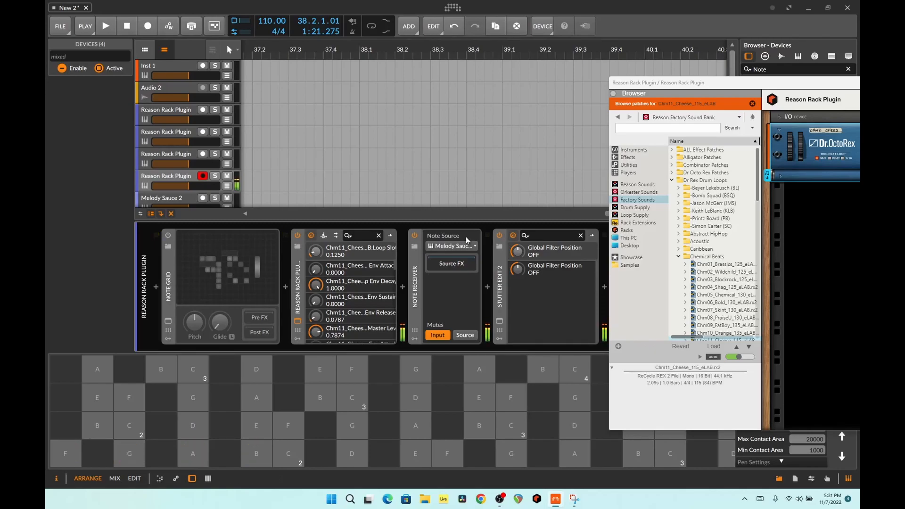
- Close the Reason Rack Plugin window and re-enable the Note Grid
{"action": "left_click_drag", "start_coordinate": [811, 89], "coordinate": [500, 71]}
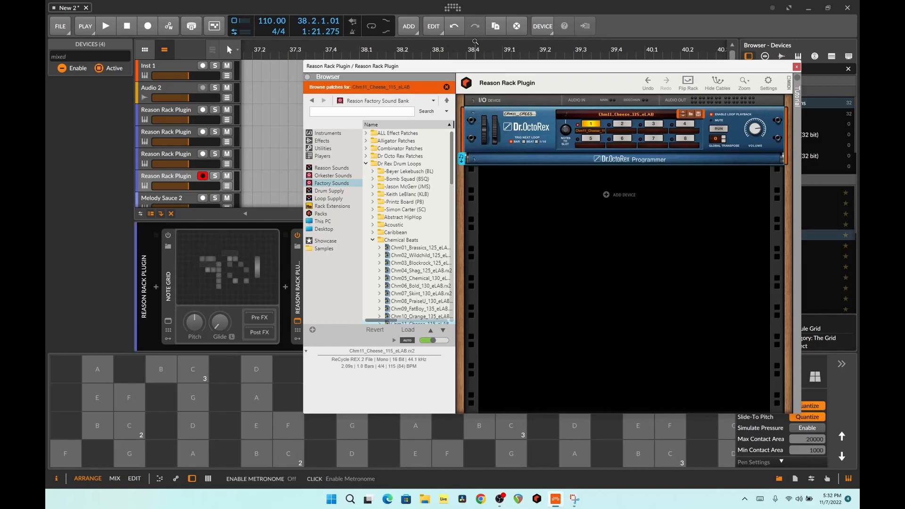
{"action": "left_click", "coordinate": [797, 67]}
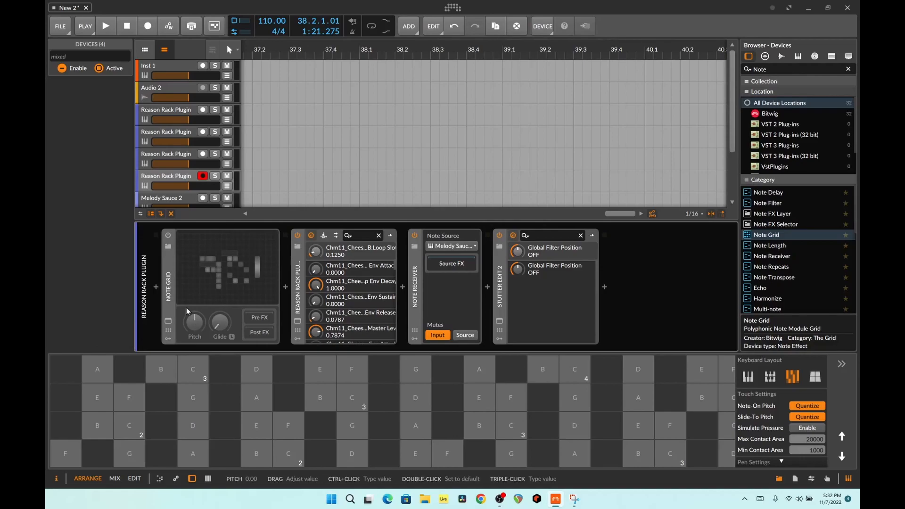
{"action": "left_click", "coordinate": [173, 237]}
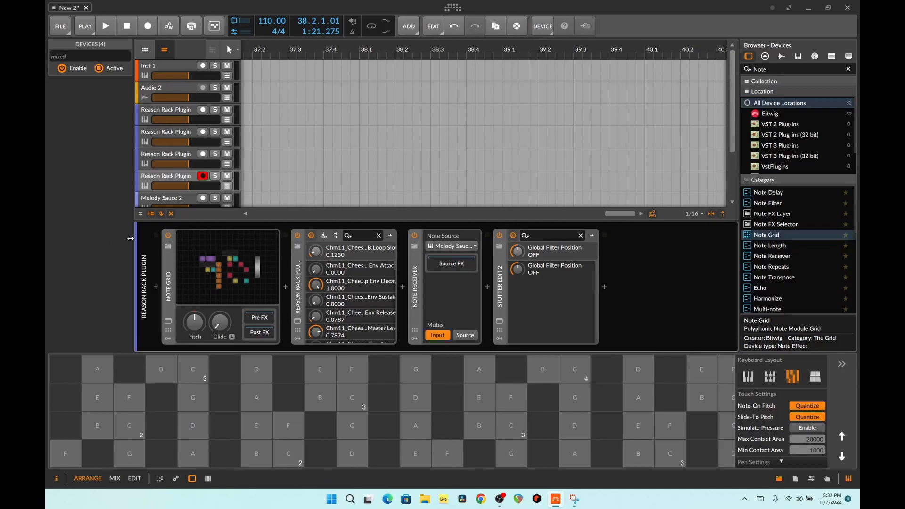
- Open the Note Grid patch and set its first Pitch module to -8.00, the third to -5.00 and the fourth to -13.00
{"action": "left_click", "coordinate": [186, 285]}
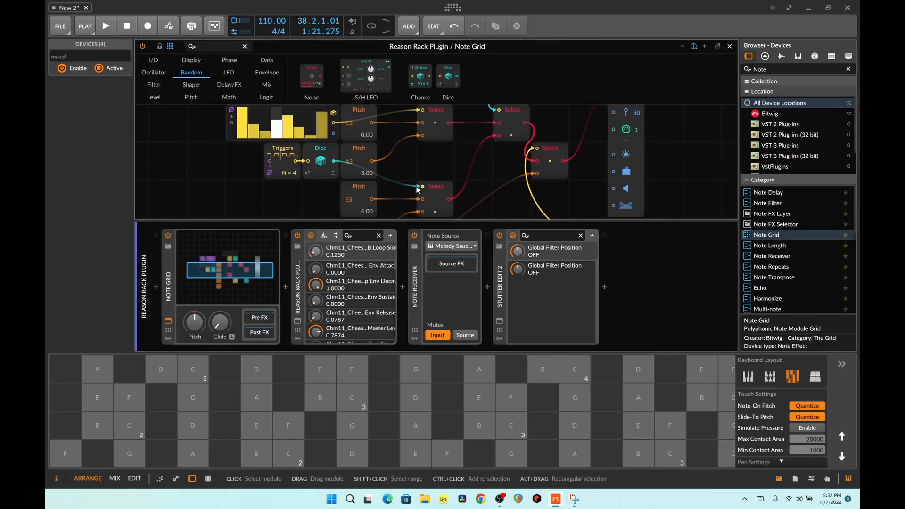
{"action": "scroll", "coordinate": [360, 162], "scroll_direction": "up", "scroll_amount": 2}
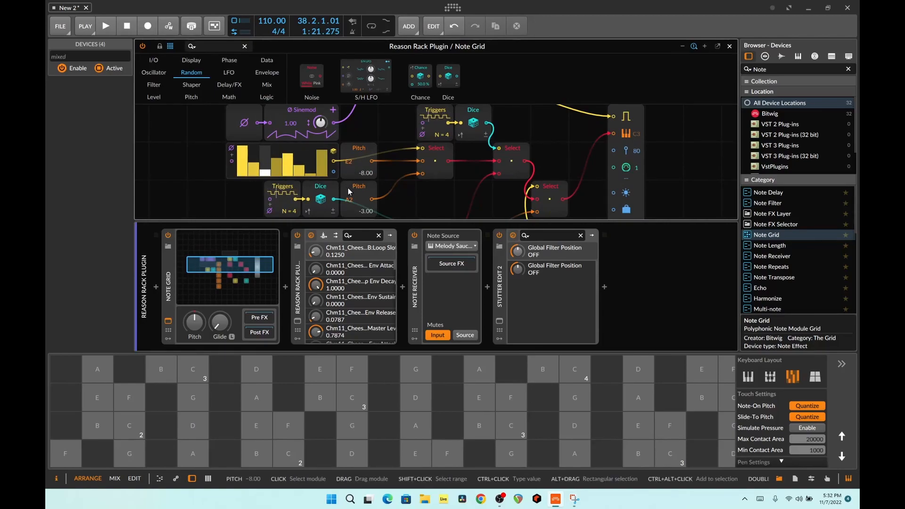
{"action": "scroll", "coordinate": [355, 199], "scroll_direction": "down", "scroll_amount": 2}
{"action": "left_click_drag", "start_coordinate": [355, 199], "coordinate": [355, 232]}
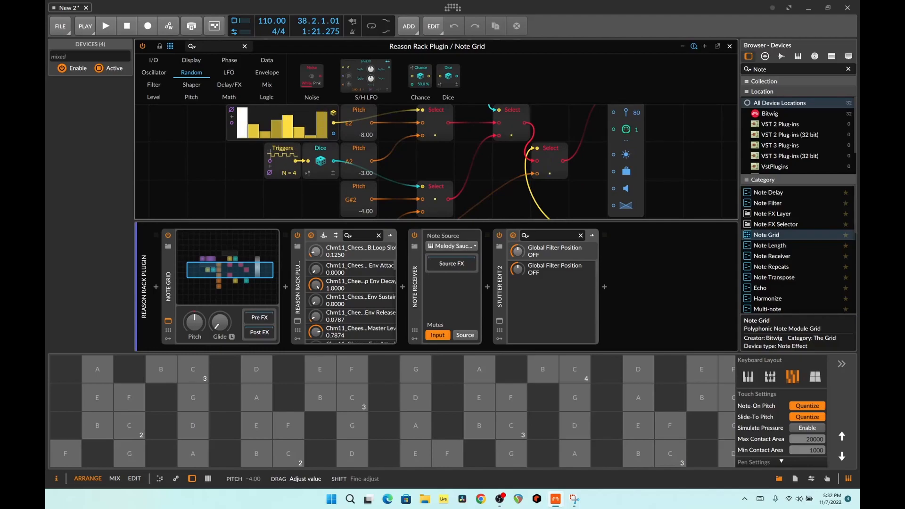
{"action": "scroll", "coordinate": [357, 187], "scroll_direction": "down", "scroll_amount": 4}
{"action": "left_click_drag", "start_coordinate": [349, 167], "coordinate": [348, 178]}
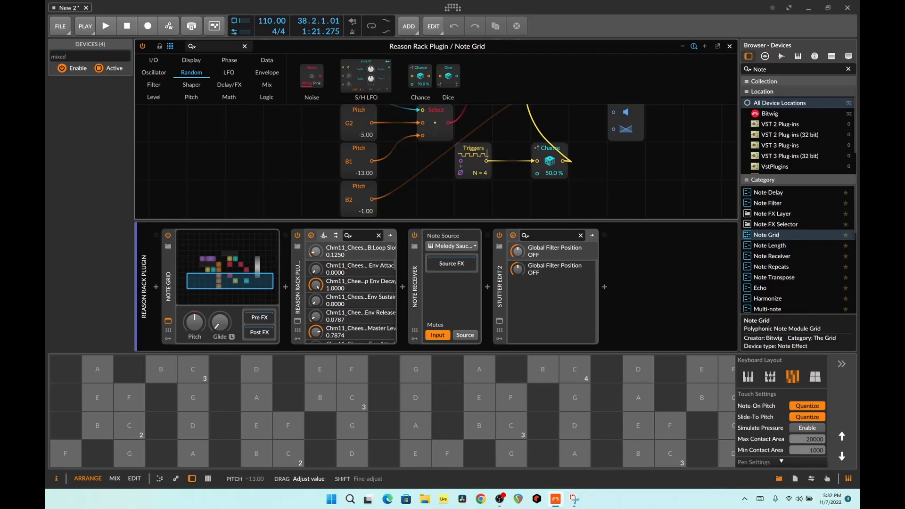
- Review the Note Grid patch from its gate and step modules down to the Pitch, Triggers and Chance modules
{"action": "scroll", "coordinate": [351, 165], "scroll_direction": "up", "scroll_amount": 3}
{"action": "scroll", "coordinate": [372, 165], "scroll_direction": "down", "scroll_amount": 3}
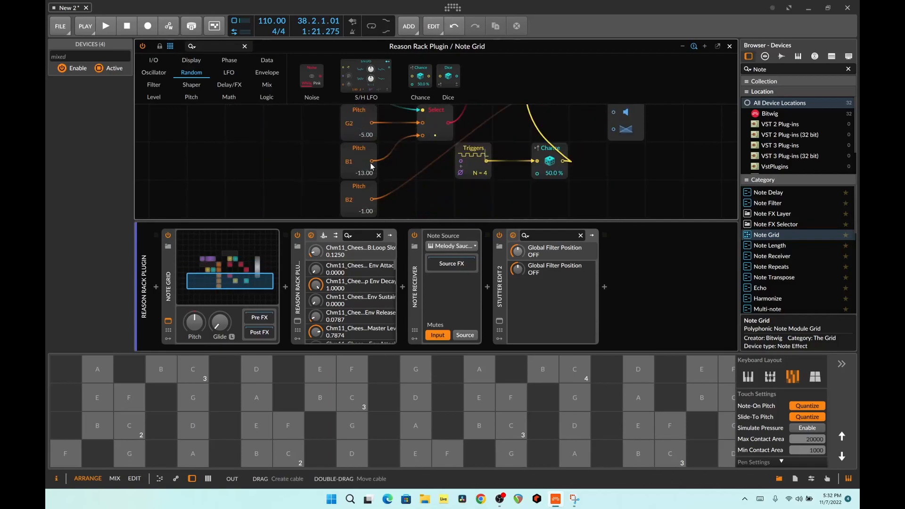
{"action": "scroll", "coordinate": [360, 166], "scroll_direction": "up", "scroll_amount": 2}
{"action": "scroll", "coordinate": [362, 169], "scroll_direction": "down", "scroll_amount": 3}
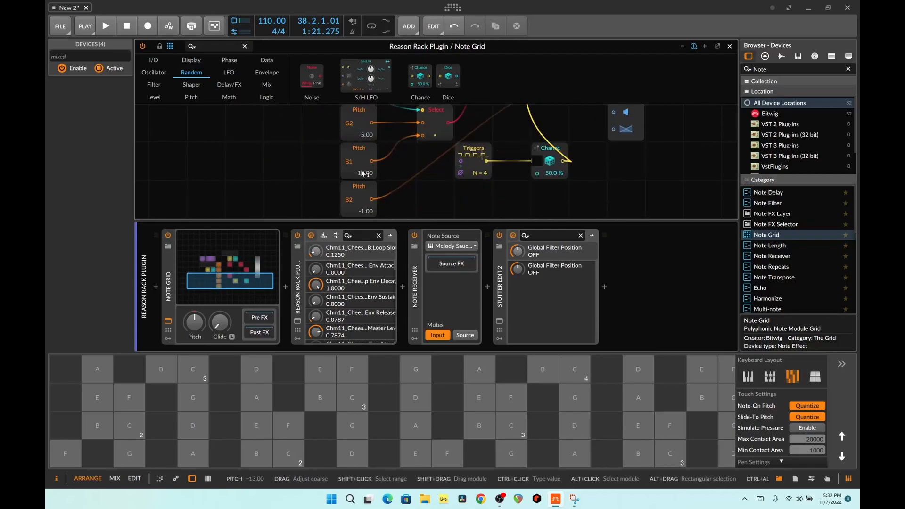
{"action": "scroll", "coordinate": [364, 170], "scroll_direction": "up", "scroll_amount": 4}
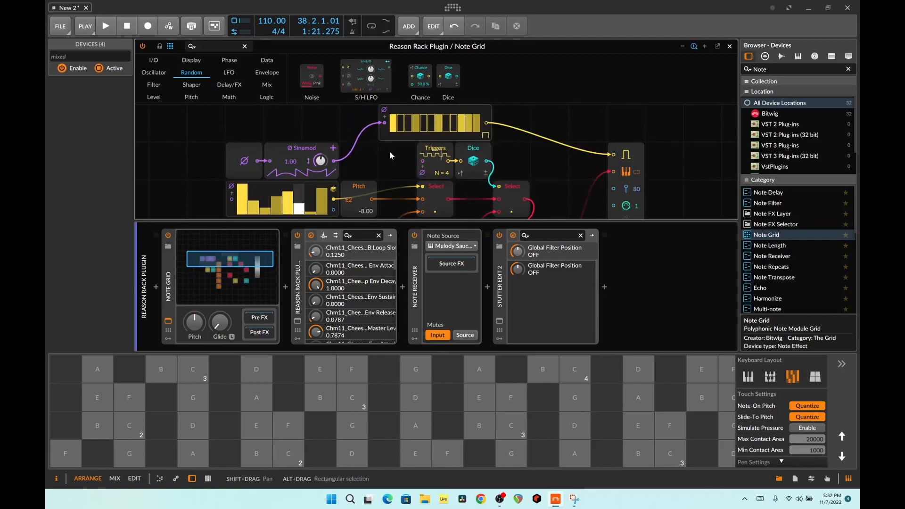
{"action": "scroll", "coordinate": [517, 156], "scroll_direction": "down", "scroll_amount": 1}
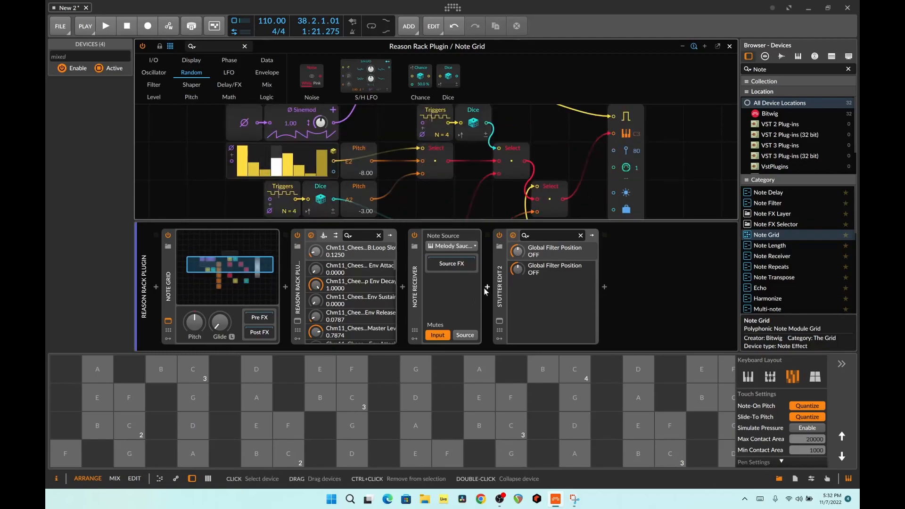
- View the Stutter Edit 2 plug-in's settings, dismissing the iZotope Analytics dialog, and close its window
{"action": "left_click", "coordinate": [499, 321]}
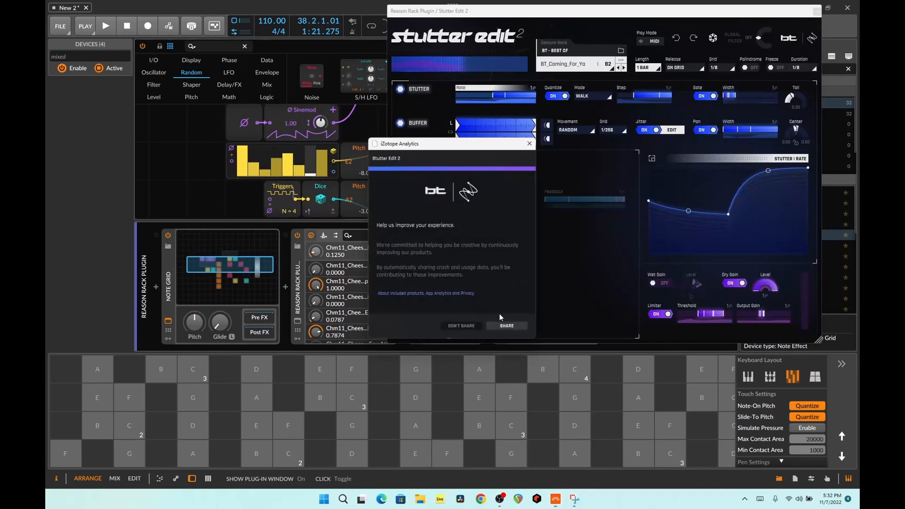
{"action": "left_click", "coordinate": [529, 143]}
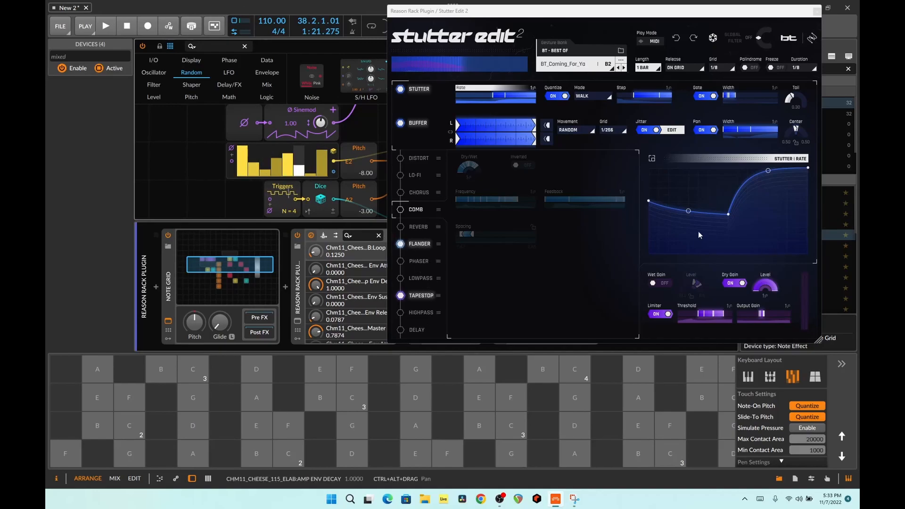
{"action": "left_click", "coordinate": [817, 11]}
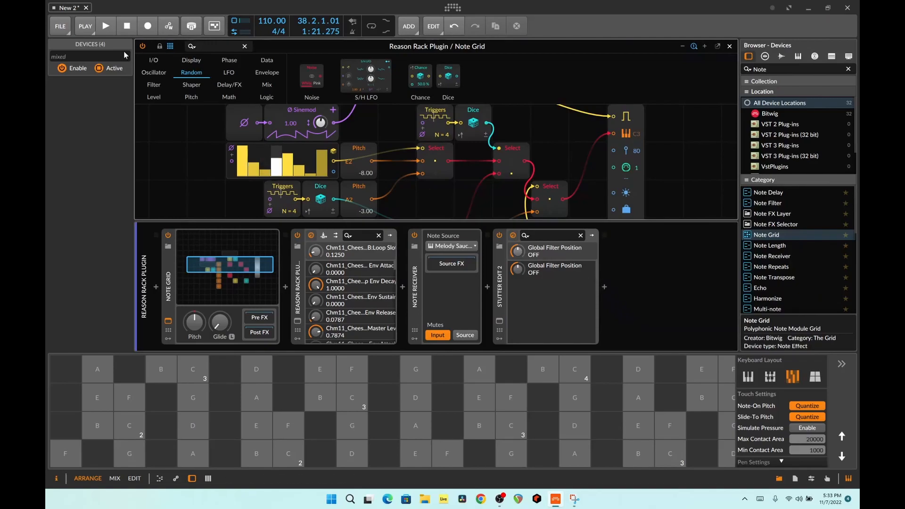
- Start playback, generate a new melody with the Light/All pad on the Melody Sauce 2 track, and stop playback
{"action": "left_click", "coordinate": [109, 25]}
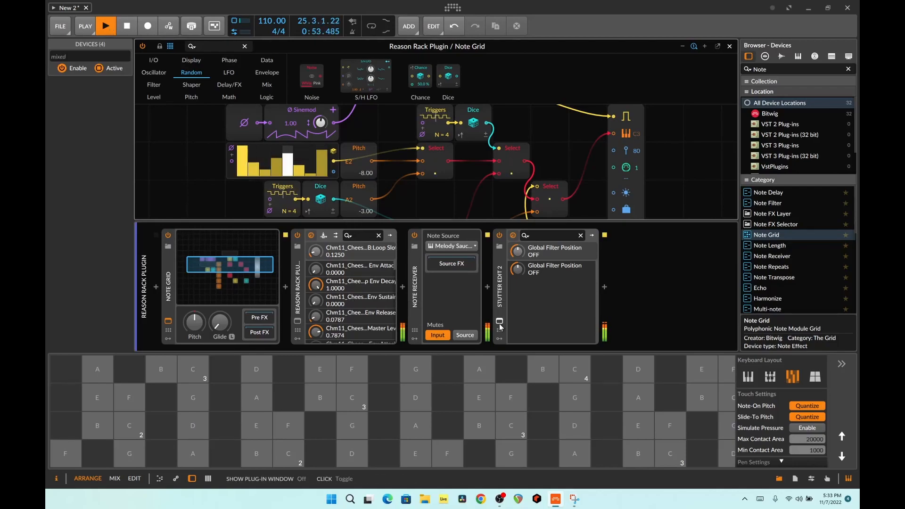
{"action": "left_click", "coordinate": [729, 46]}
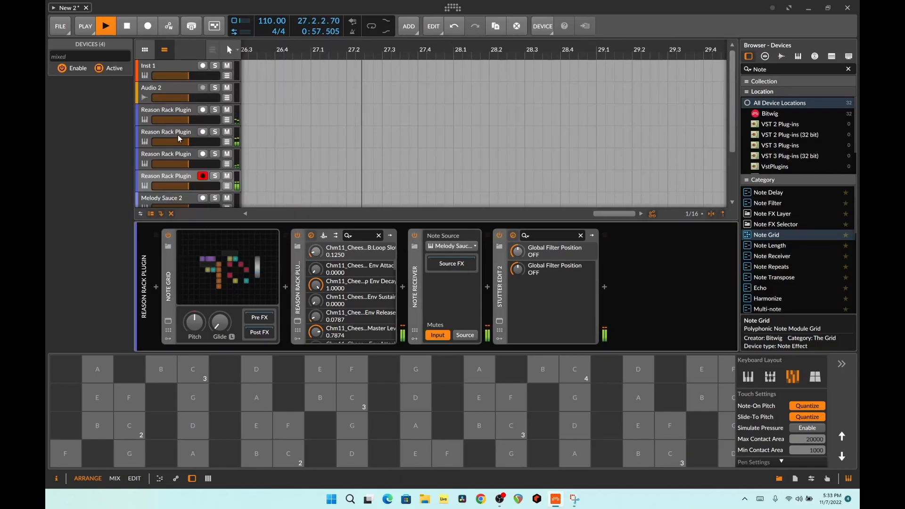
{"action": "scroll", "coordinate": [173, 98], "scroll_direction": "down", "scroll_amount": 2}
{"action": "left_click", "coordinate": [163, 160]}
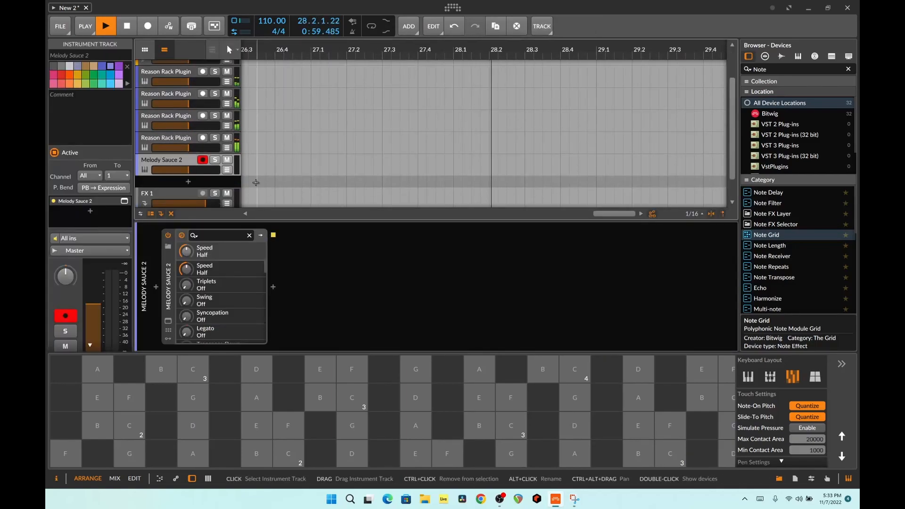
{"action": "left_click", "coordinate": [165, 321]}
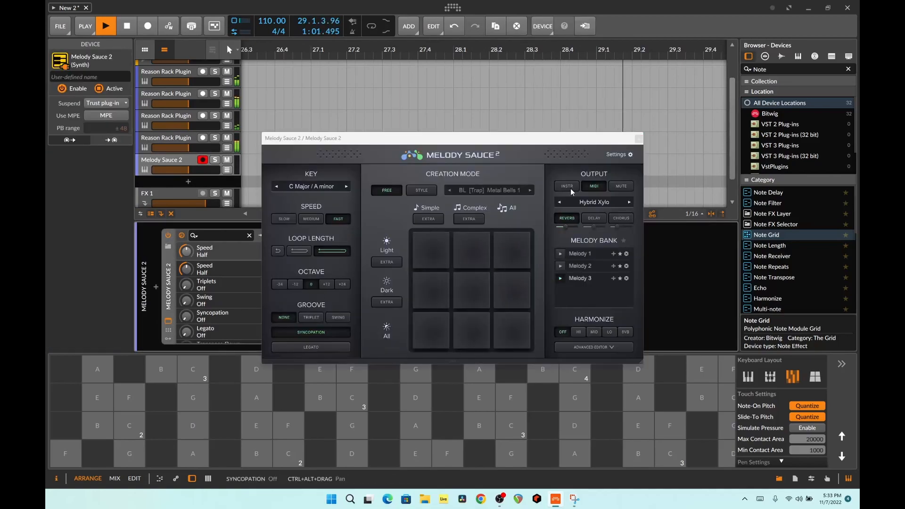
{"action": "left_click", "coordinate": [525, 258]}
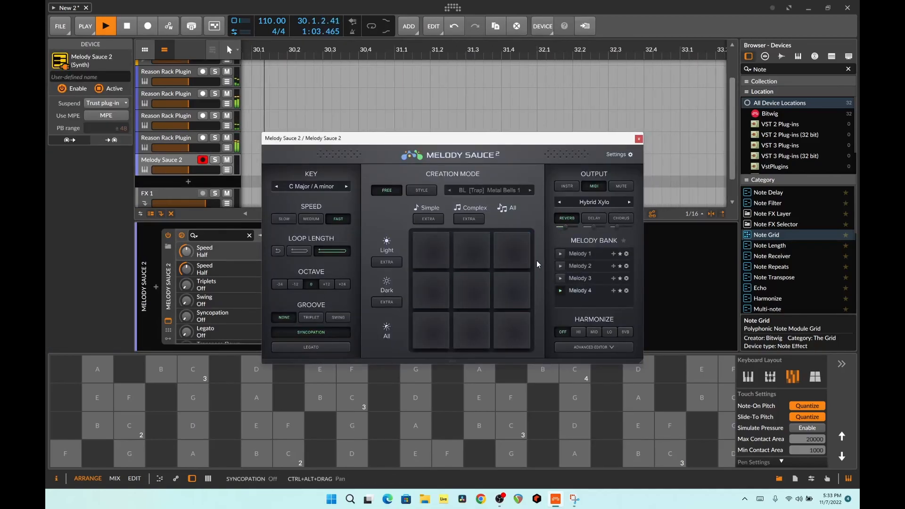
{"action": "key", "text": "space"}
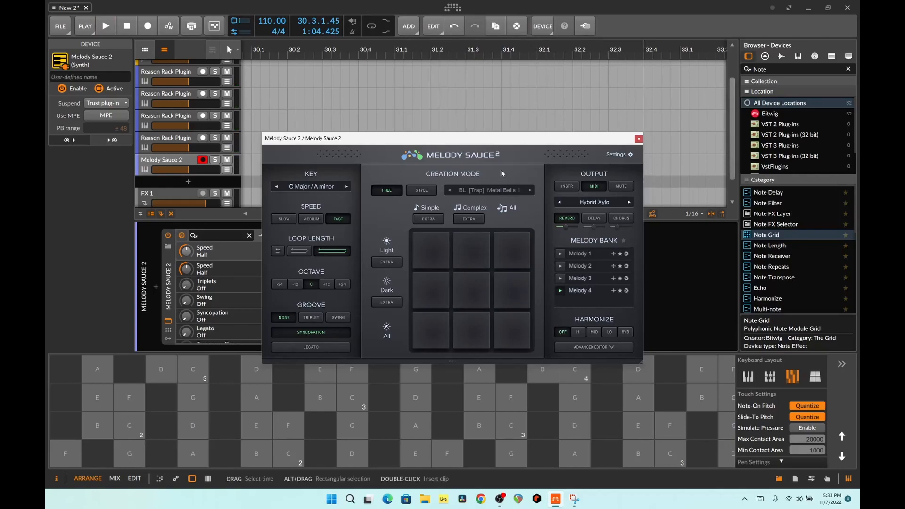
- Show the fourth Reason Rack Plugin track's device chain, moving the Melody Sauce 2 window clear of the Note Receiver
{"action": "left_click_drag", "start_coordinate": [451, 139], "coordinate": [702, 227]}
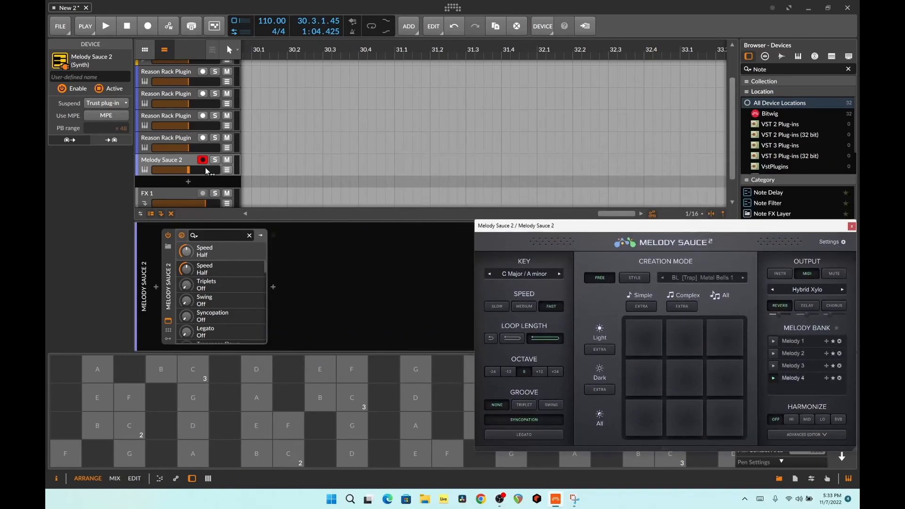
{"action": "left_click", "coordinate": [183, 142]}
{"action": "left_click_drag", "start_coordinate": [560, 236], "coordinate": [669, 270]}
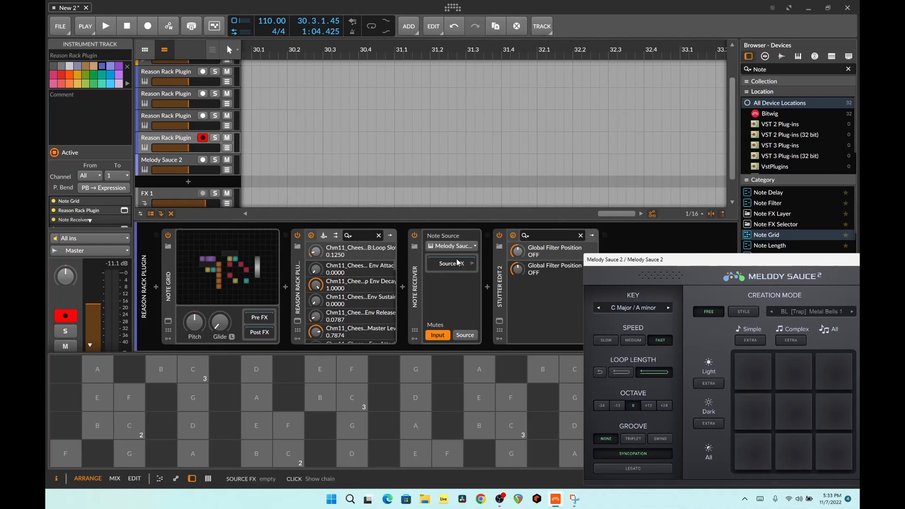
- Open the Note Grid patch of the third Reason Rack Plugin track and select the devices in its chain
{"action": "key", "text": "Up"}
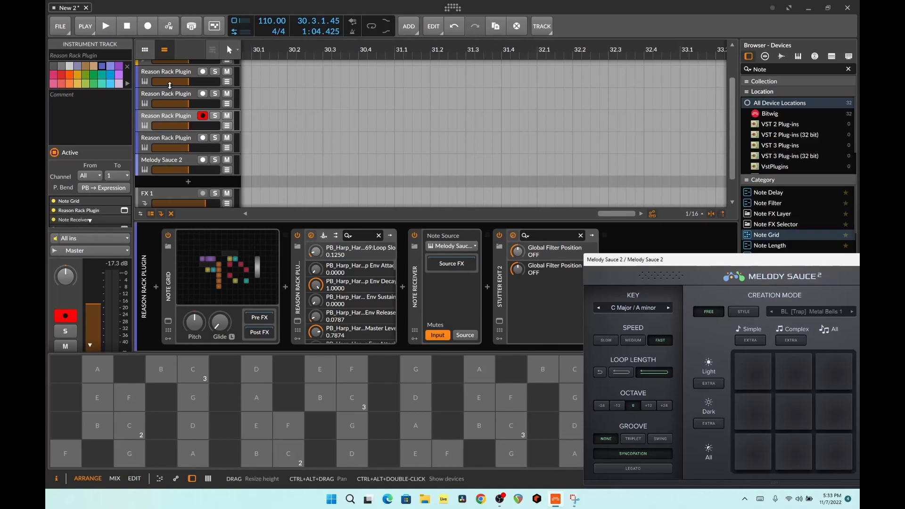
{"action": "left_click", "coordinate": [215, 282]}
{"action": "scroll", "coordinate": [455, 166], "scroll_direction": "down", "scroll_amount": 2}
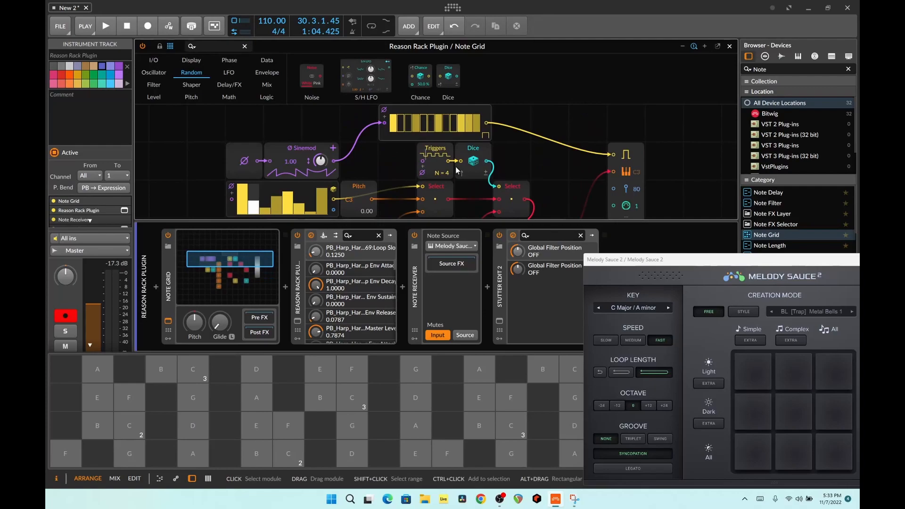
{"action": "left_click", "coordinate": [299, 300]}
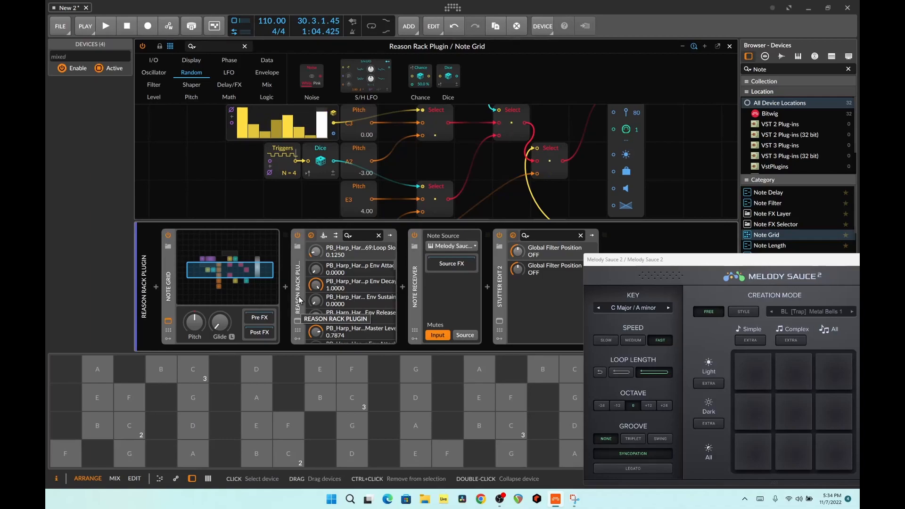
- Bring the Melody Sauce 2 window forward and, during playback, generate new melodies with the Dark/Complex and All/All pads
{"action": "scroll", "coordinate": [441, 184], "scroll_direction": "up", "scroll_amount": 2}
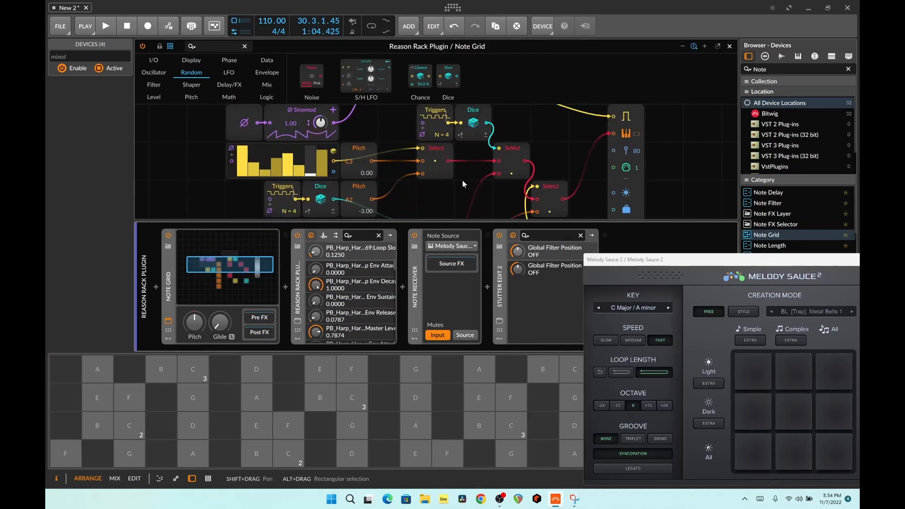
{"action": "scroll", "coordinate": [462, 181], "scroll_direction": "down", "scroll_amount": 2}
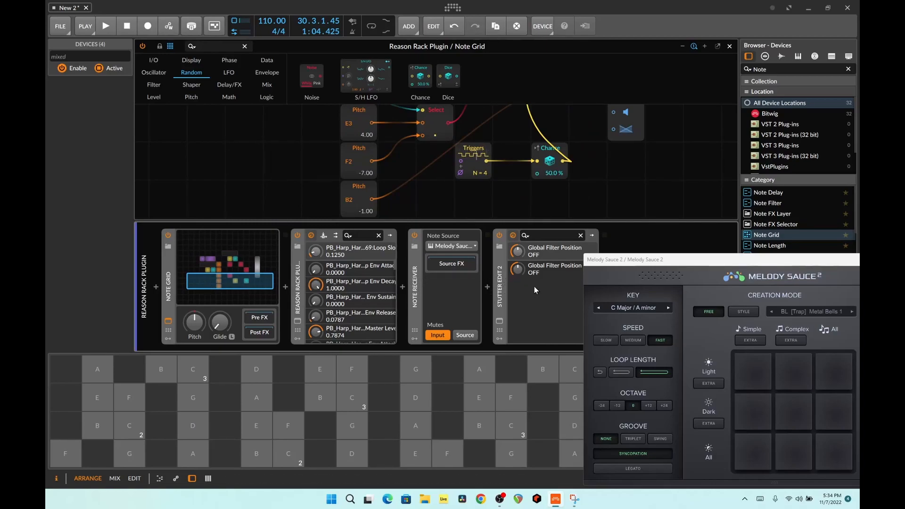
{"action": "left_click_drag", "start_coordinate": [635, 262], "coordinate": [386, 150]}
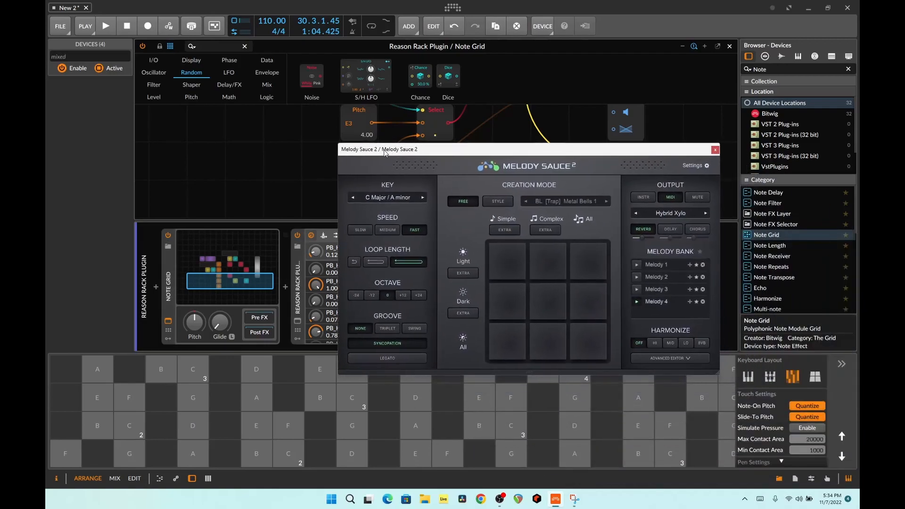
{"action": "left_click", "coordinate": [554, 297]}
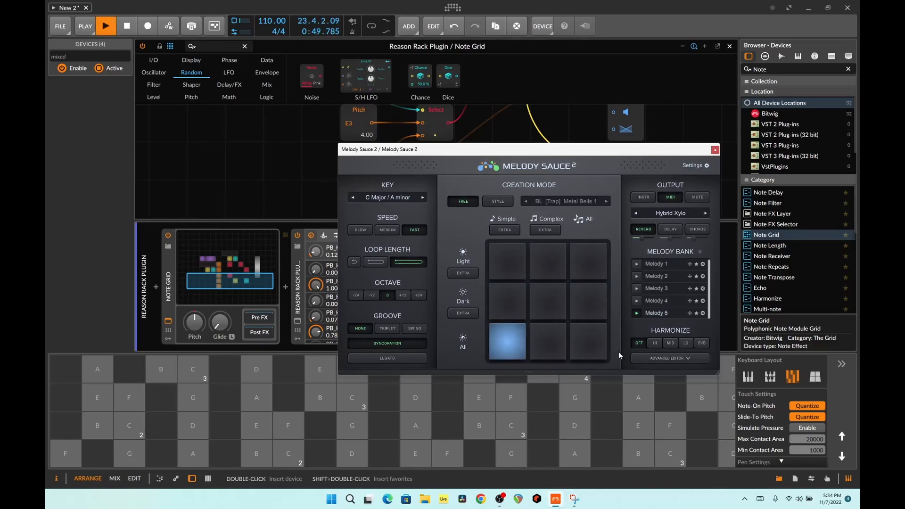
{"action": "left_click", "coordinate": [593, 349]}
- Move the Melody Sauce 2 window clear of the device chain and examine the BT - BEST OF gesture bank in Stutter Edit 2
{"action": "left_click_drag", "start_coordinate": [505, 145], "coordinate": [503, 254]}
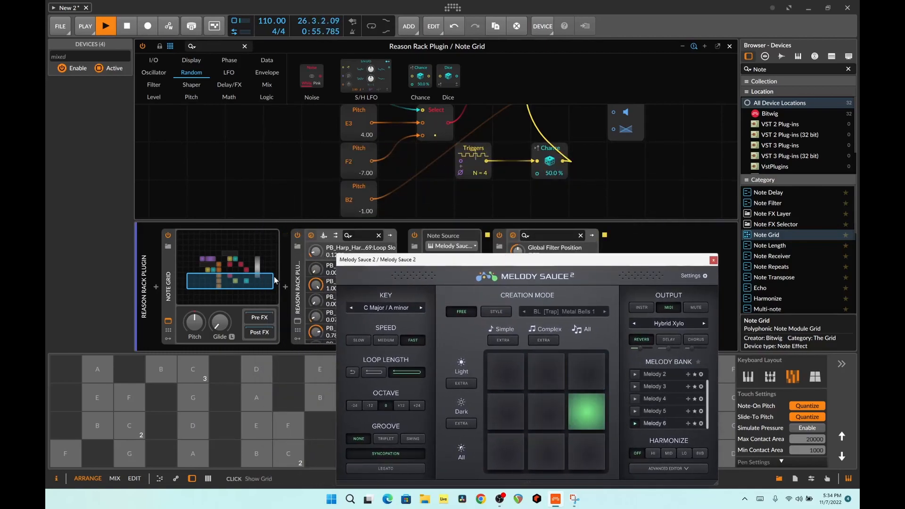
{"action": "left_click_drag", "start_coordinate": [366, 262], "coordinate": [554, 263]}
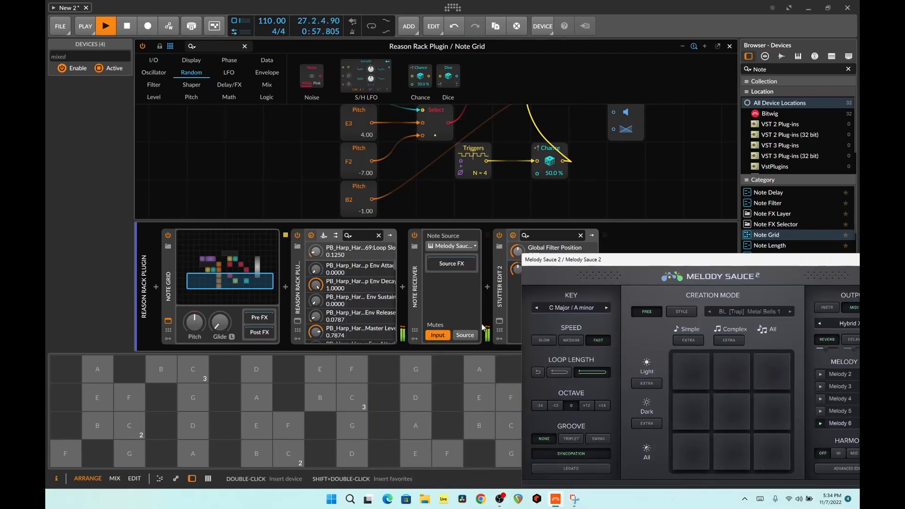
{"action": "left_click", "coordinate": [500, 324]}
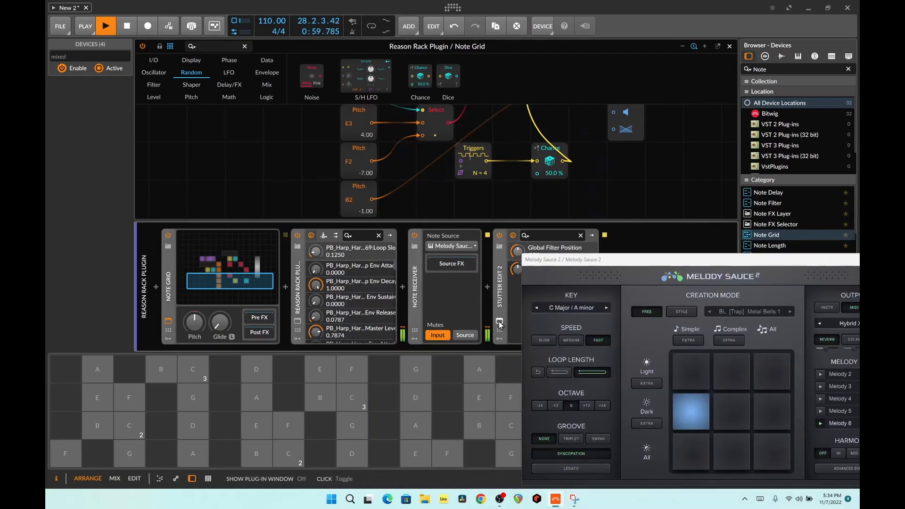
{"action": "left_click", "coordinate": [536, 146]}
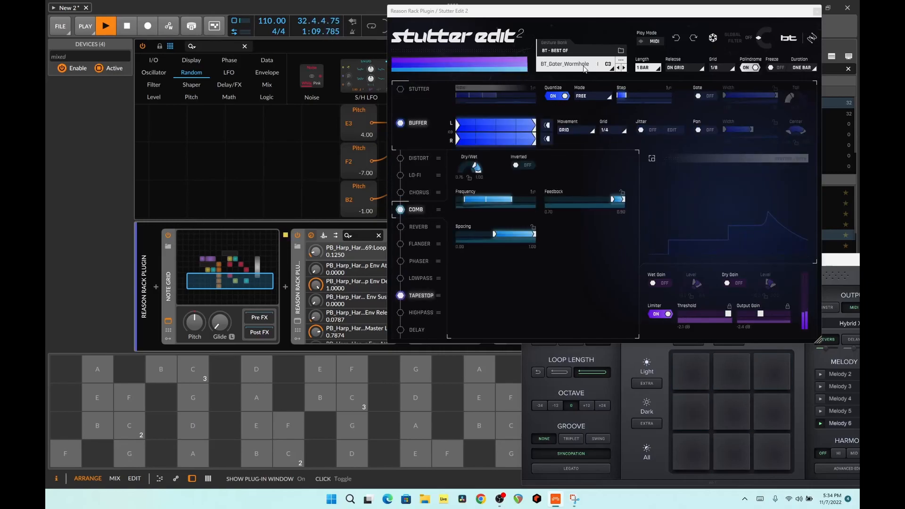
{"action": "left_click", "coordinate": [580, 52]}
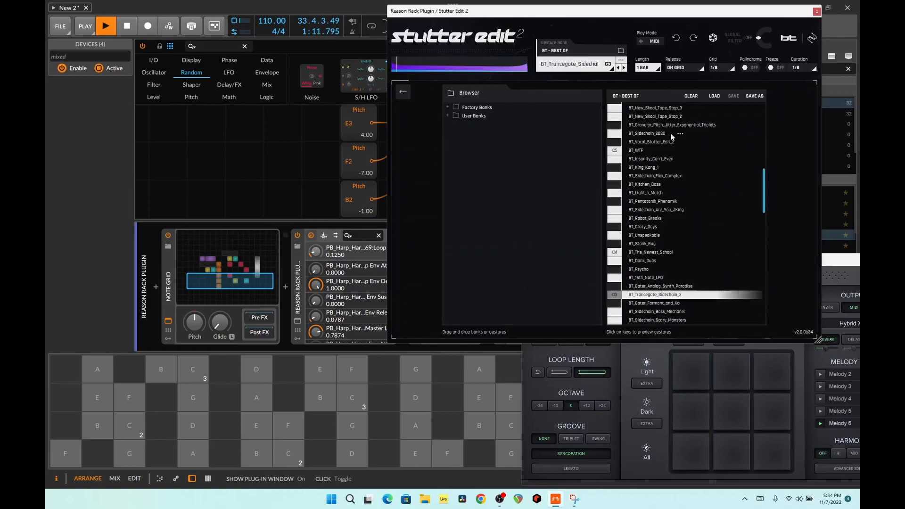
{"action": "scroll", "coordinate": [676, 140], "scroll_direction": "down", "scroll_amount": 4}
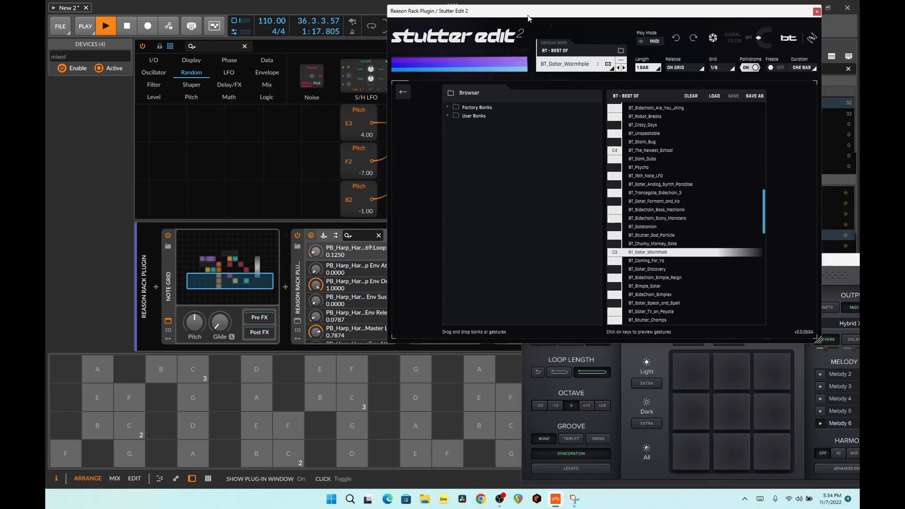
- Generate another melody with the Light/Simple pad beside the repositioned Stutter Edit 2 window, and close both plug-in windows
{"action": "left_click_drag", "start_coordinate": [527, 12], "coordinate": [314, 24]}
{"action": "left_click", "coordinate": [688, 364]}
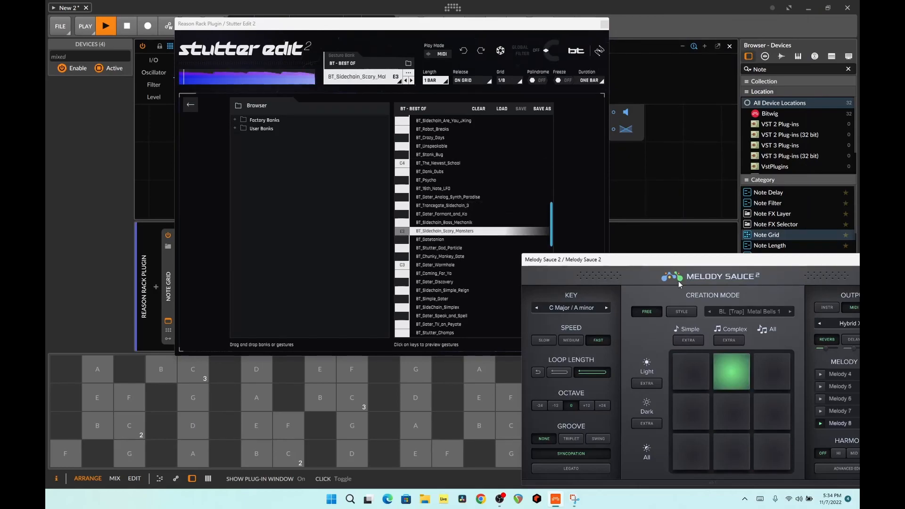
{"action": "left_click_drag", "start_coordinate": [679, 266], "coordinate": [485, 200]}
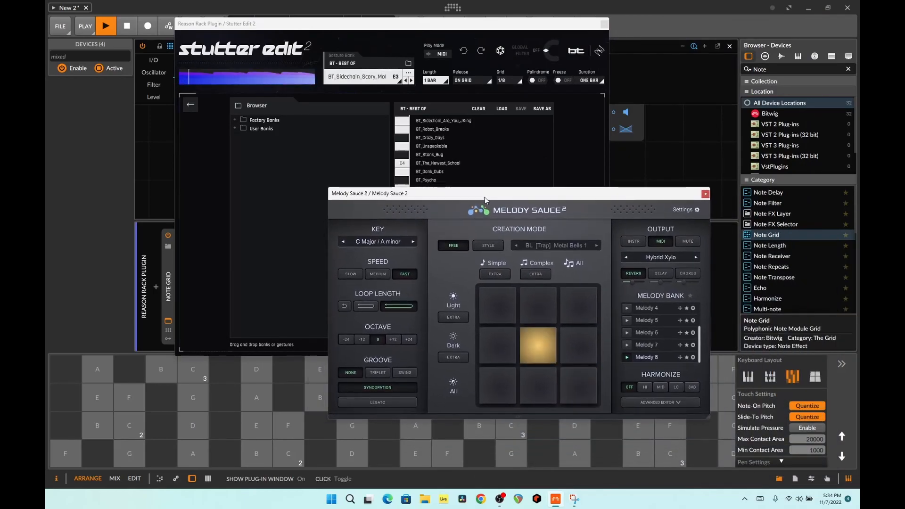
{"action": "left_click", "coordinate": [705, 193]}
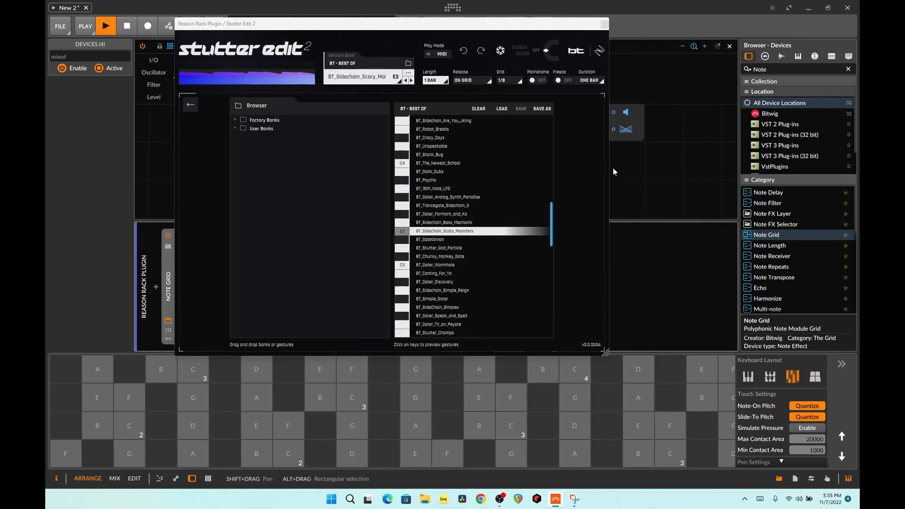
{"action": "left_click", "coordinate": [604, 24]}
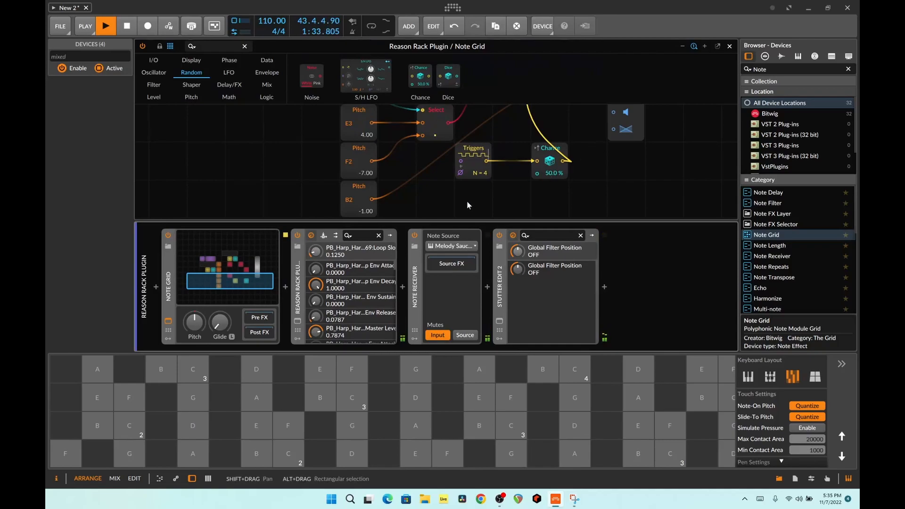
- Listen to the Legend 808 (E-Drums) track driven by its Note Grid patch, and close the patch editor
{"action": "scroll", "coordinate": [481, 206], "scroll_direction": "up", "scroll_amount": 3}
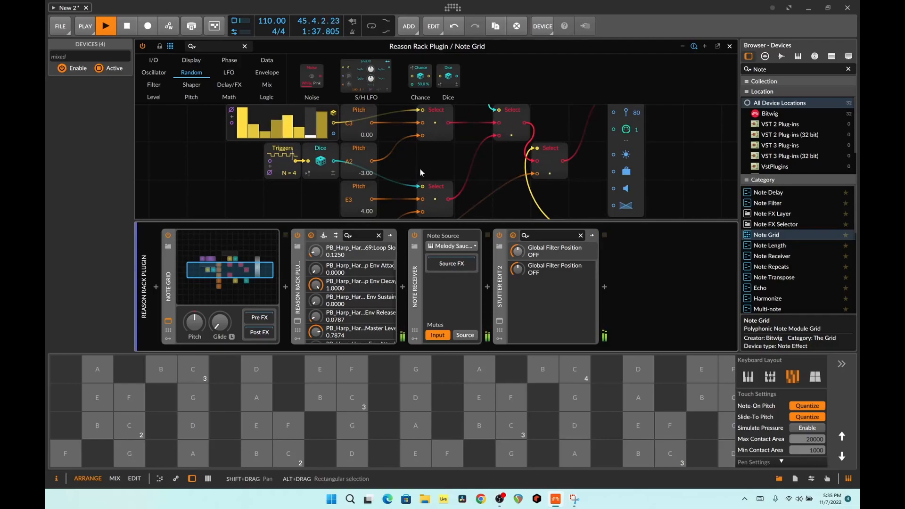
{"action": "scroll", "coordinate": [420, 168], "scroll_direction": "down", "scroll_amount": 3}
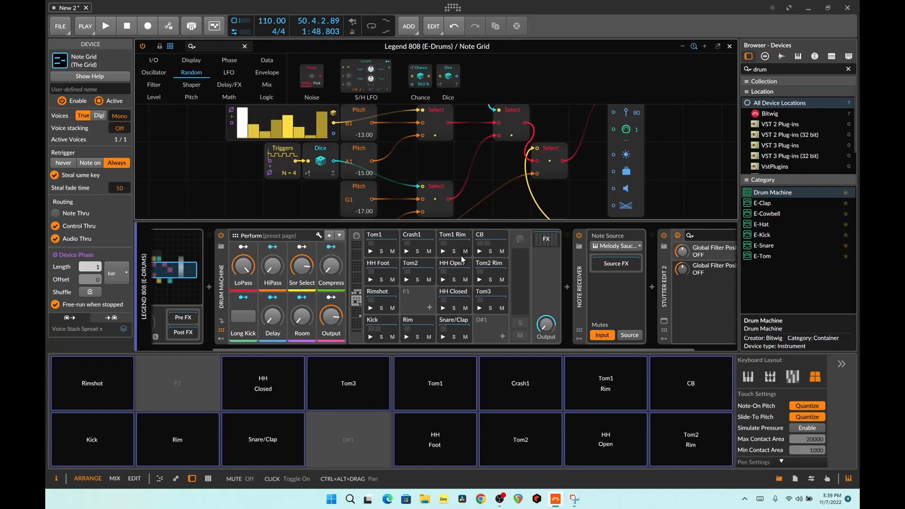
{"action": "key", "text": "space"}
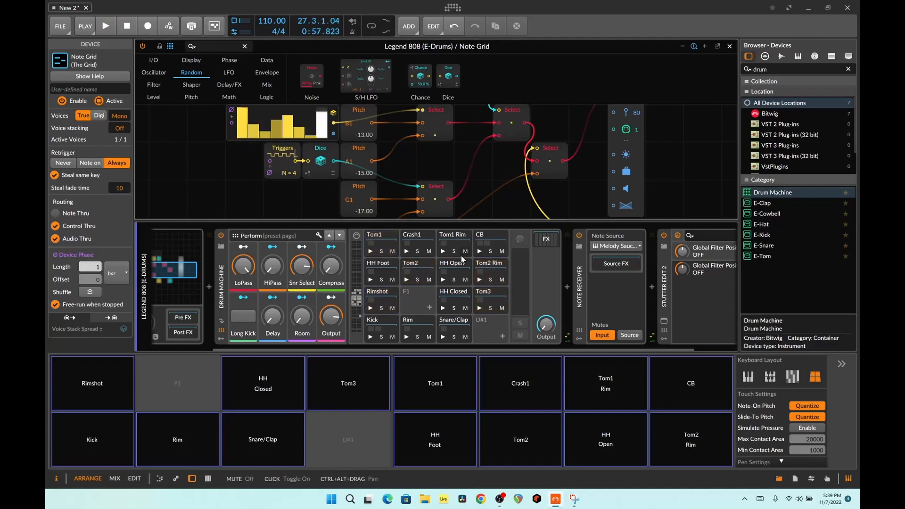
{"action": "left_click", "coordinate": [730, 46]}
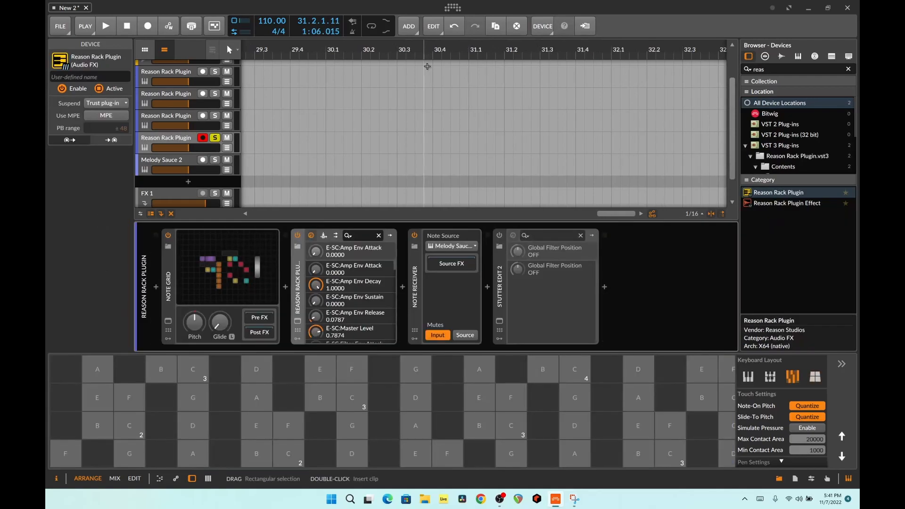
- Play the soloed Reason Rack Plugin track, view its Dr.OctoRex device with the E-SC loop, and close the plug-in window
{"action": "key", "text": "space"}
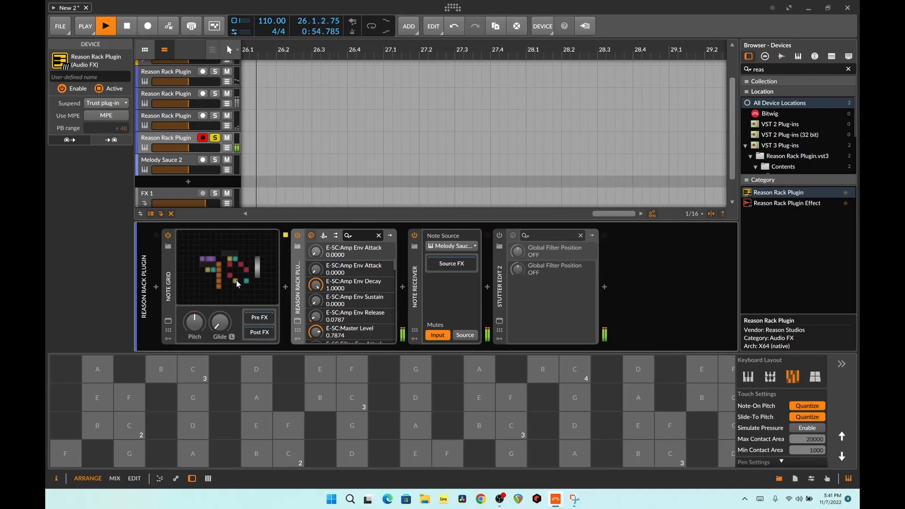
{"action": "left_click", "coordinate": [298, 323]}
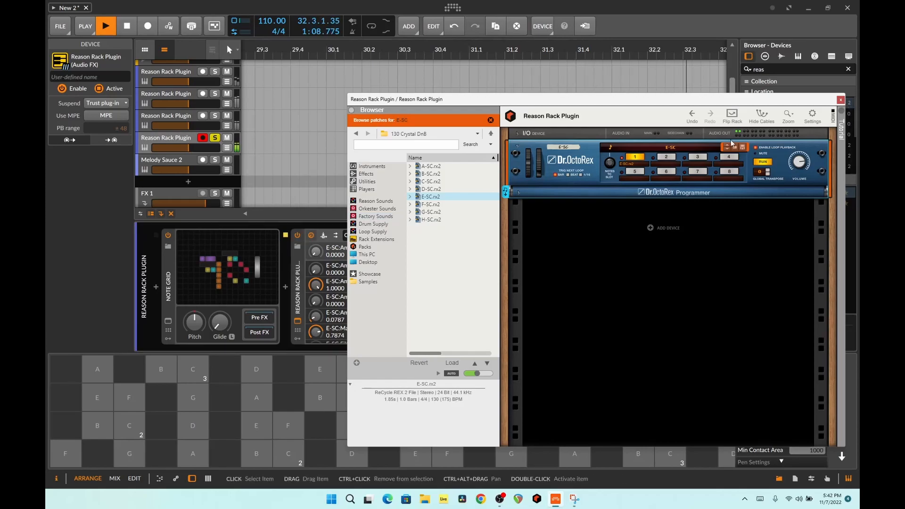
{"action": "left_click", "coordinate": [841, 100]}
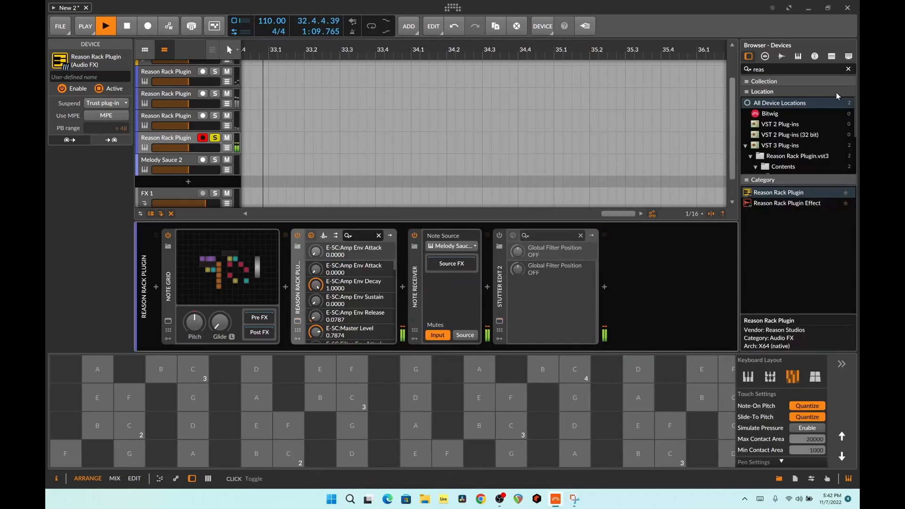
- Enable Stutter Edit 2 on the soloed Reason Rack Plugin track, view its effect settings, and close its window
{"action": "left_click", "coordinate": [499, 236]}
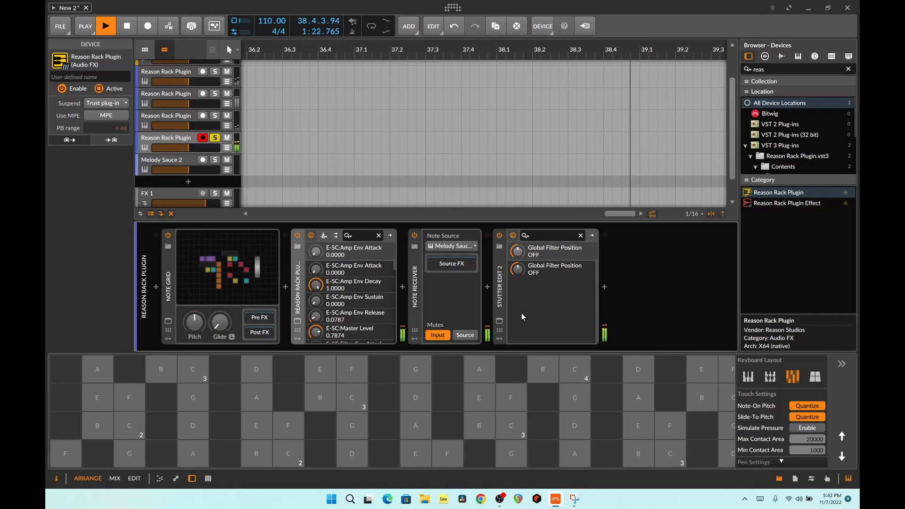
{"action": "left_click", "coordinate": [513, 235]}
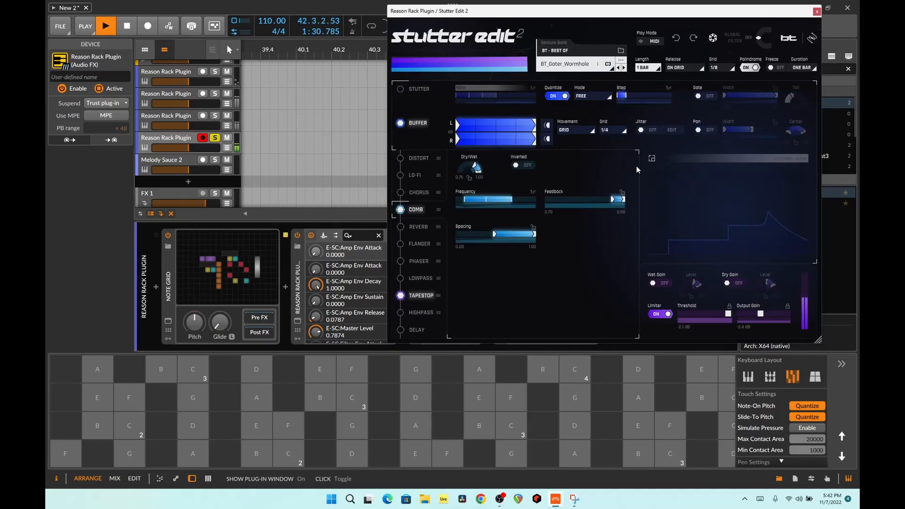
{"action": "left_click", "coordinate": [817, 12]}
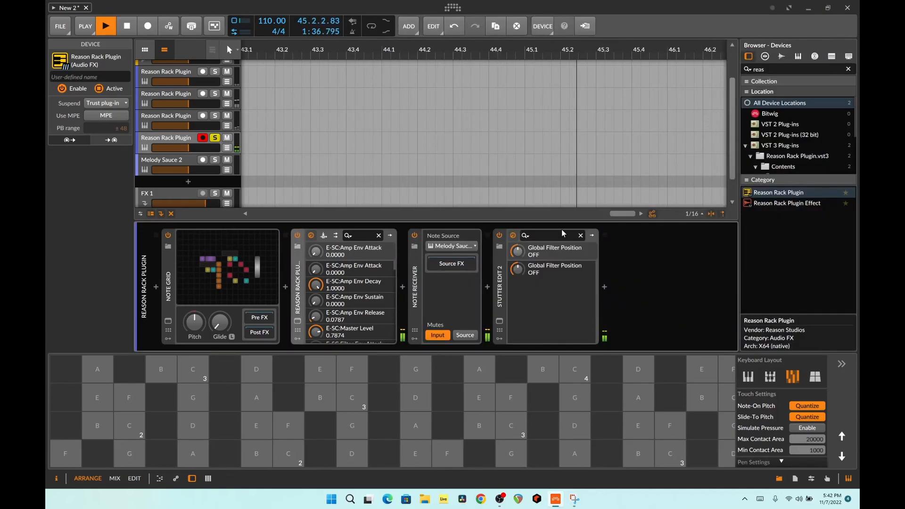
- Add a Scream 4 Distortion effect below Dr.OctoRex in the Reason rack, close the plug-in window, and stop playback
{"action": "left_click", "coordinate": [297, 322]}
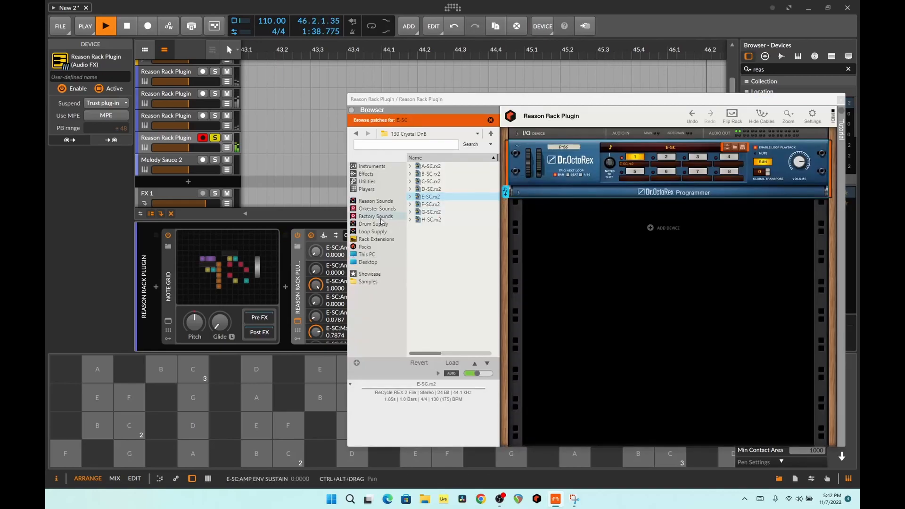
{"action": "left_click", "coordinate": [366, 175]}
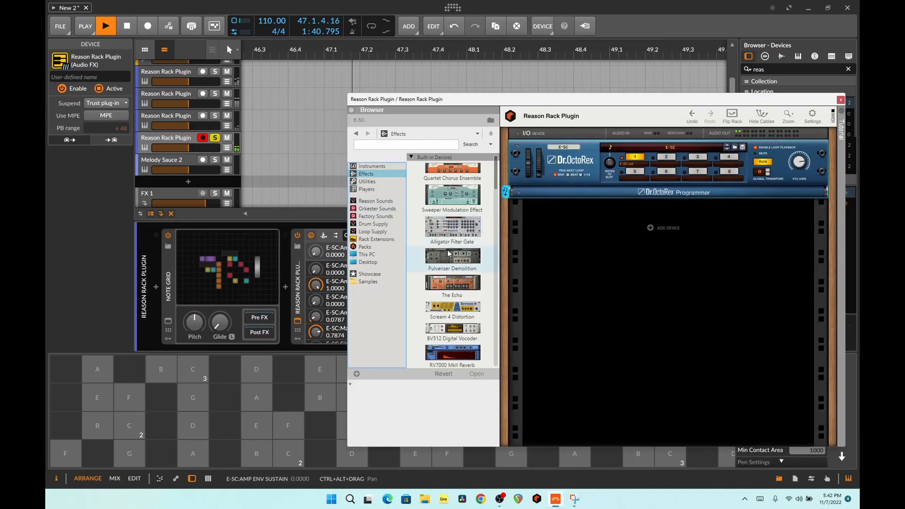
{"action": "left_click_drag", "start_coordinate": [439, 304], "coordinate": [587, 243]}
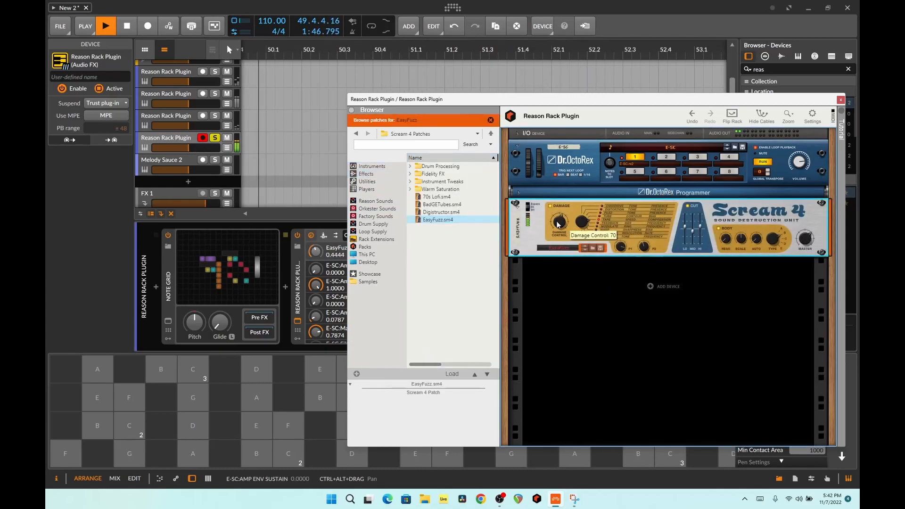
{"action": "left_click", "coordinate": [841, 99]}
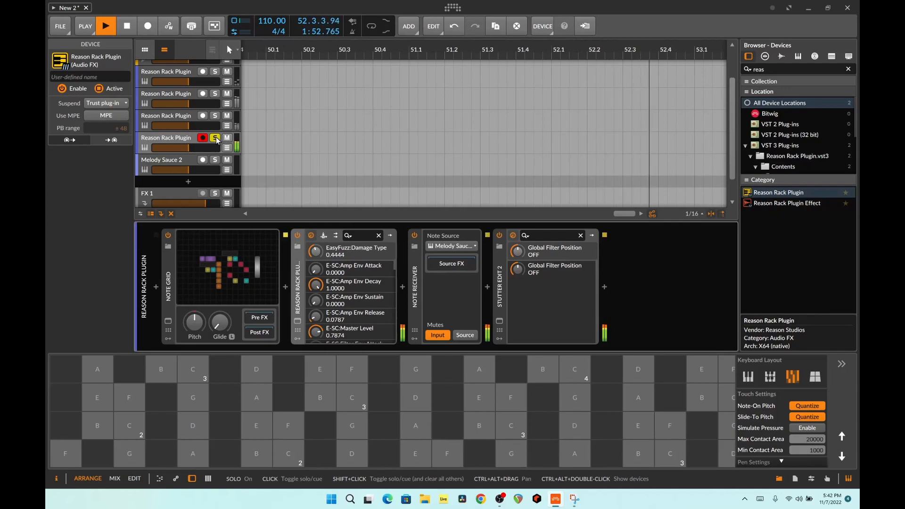
{"action": "key", "text": "space"}
- Search the audio effect presets for "mas" and insert the Quik Master preset on the Master track
{"action": "scroll", "coordinate": [230, 202], "scroll_direction": "down", "scroll_amount": 2}
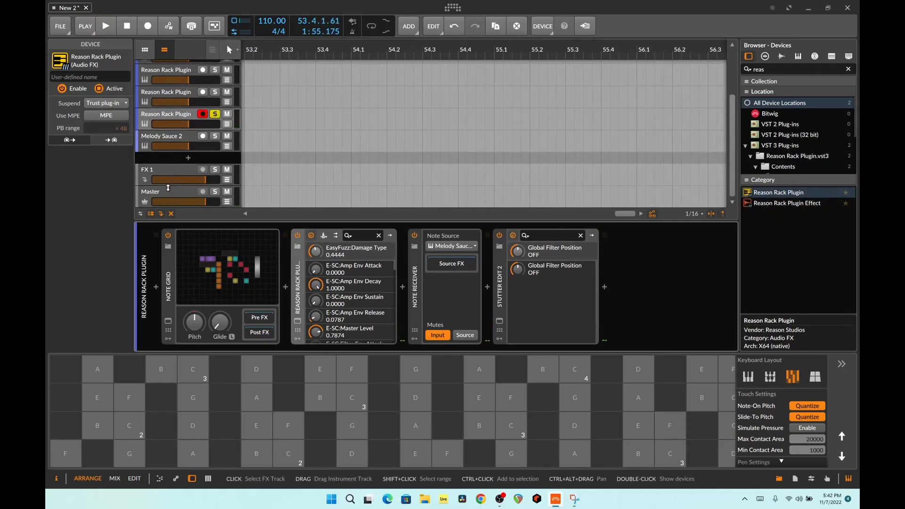
{"action": "left_click", "coordinate": [170, 190]}
{"action": "left_click", "coordinate": [157, 286]}
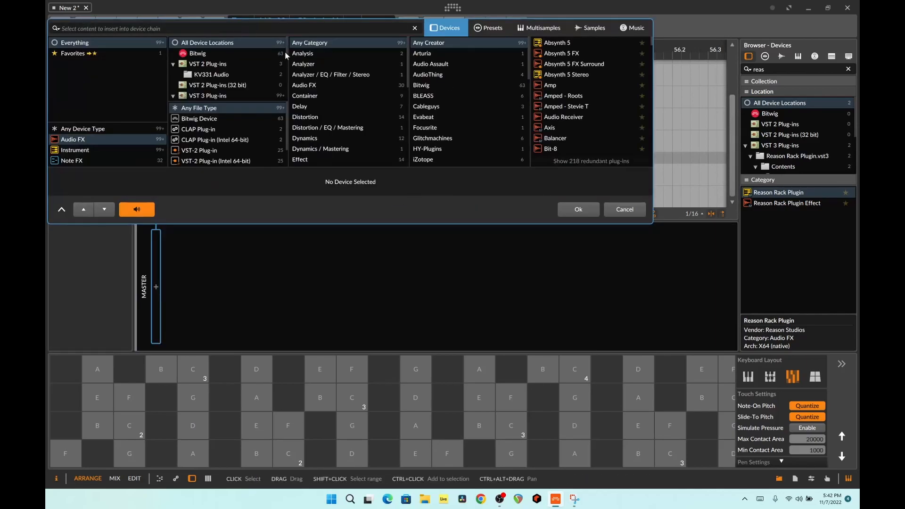
{"action": "left_click", "coordinate": [477, 28]}
{"action": "type", "text": "mas"}
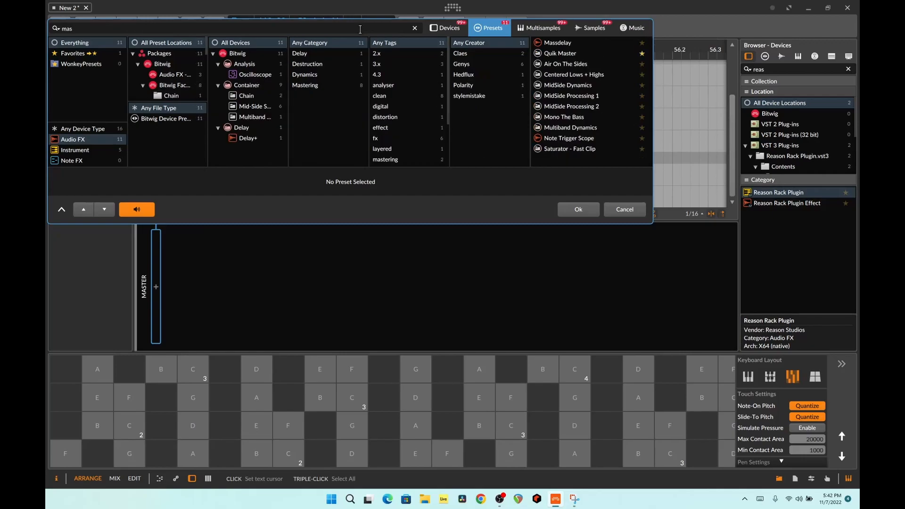
{"action": "double_click", "coordinate": [547, 55]}
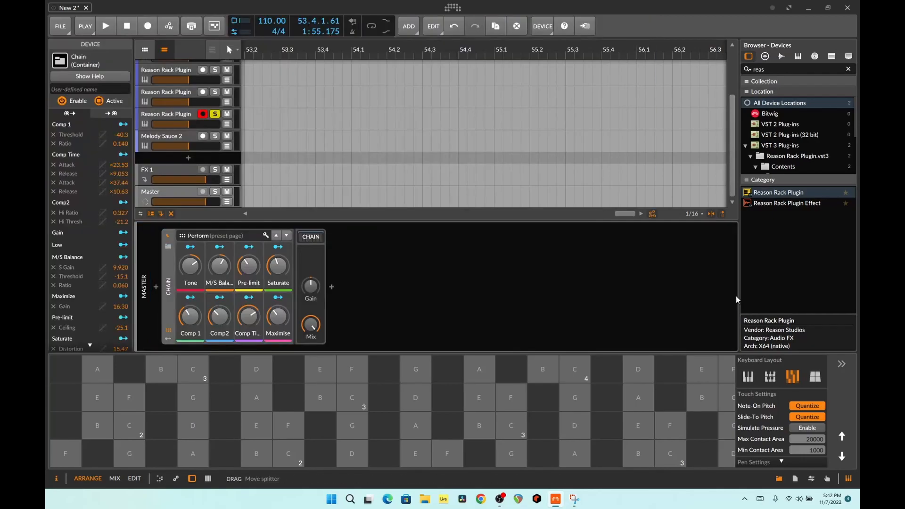
- Resume playback, reopen the soloed track's Reason rack, and adjust Scream 4's P1 and Damage Control knobs
{"action": "key", "text": "space"}
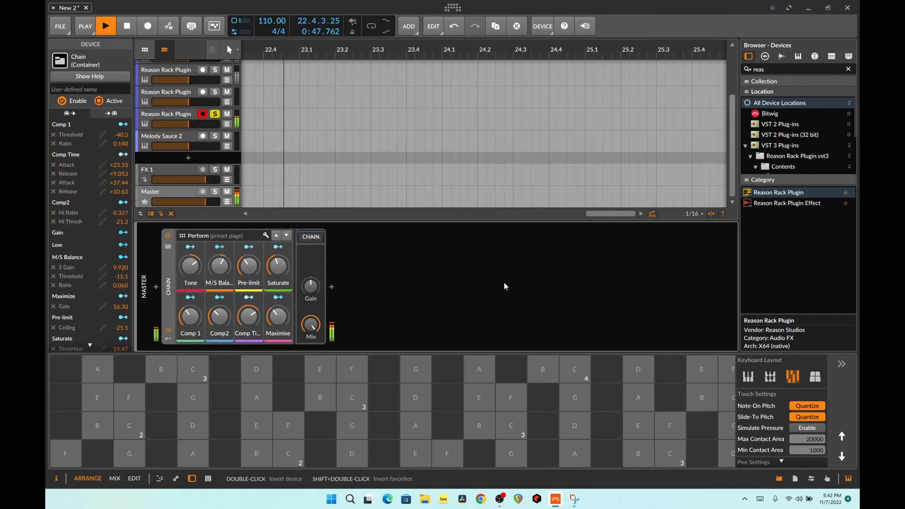
{"action": "left_click", "coordinate": [188, 120]}
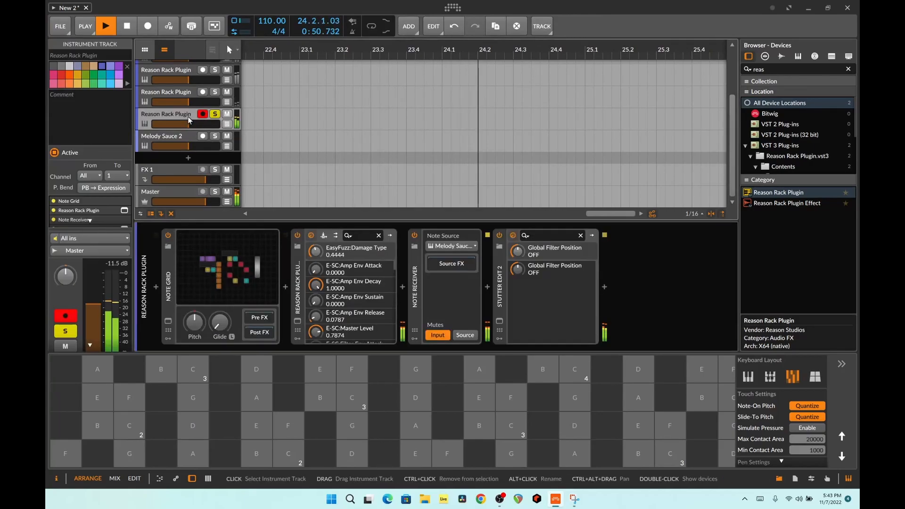
{"action": "left_click", "coordinate": [297, 322]}
{"action": "left_click_drag", "start_coordinate": [621, 246], "coordinate": [645, 259]}
{"action": "left_click_drag", "start_coordinate": [560, 223], "coordinate": [563, 225]}
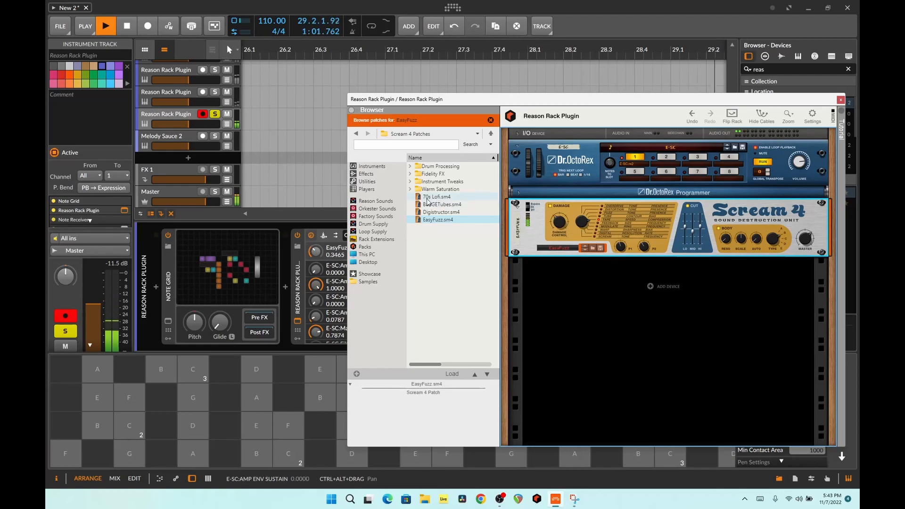
- Add a second Scream 4 with the 70s Lofi patch below the first, and replace it with the Sweeper Modulation Effect
{"action": "left_click_drag", "start_coordinate": [428, 200], "coordinate": [598, 276]}
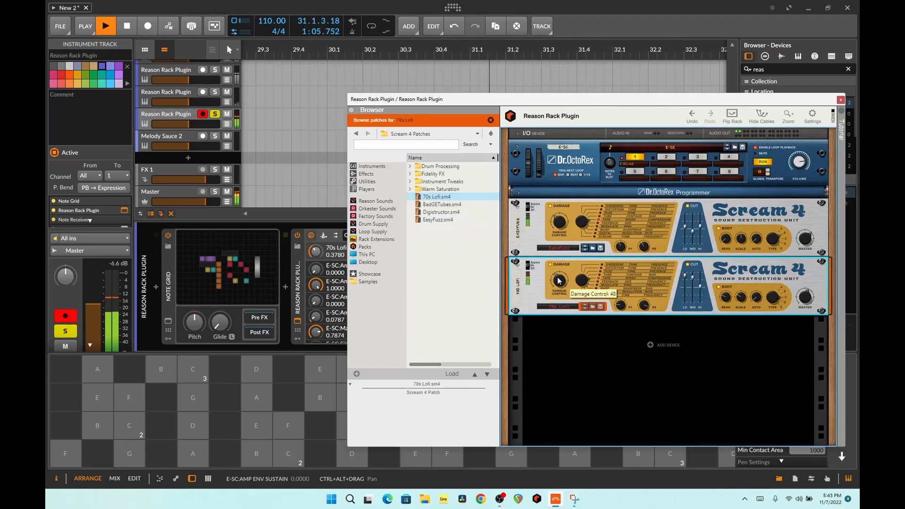
{"action": "left_click", "coordinate": [366, 173]}
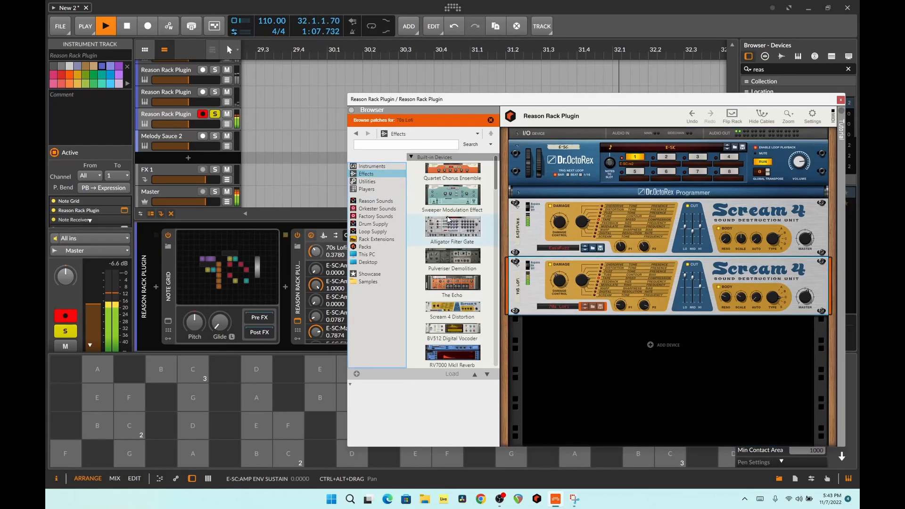
{"action": "left_click_drag", "start_coordinate": [450, 198], "coordinate": [588, 297]}
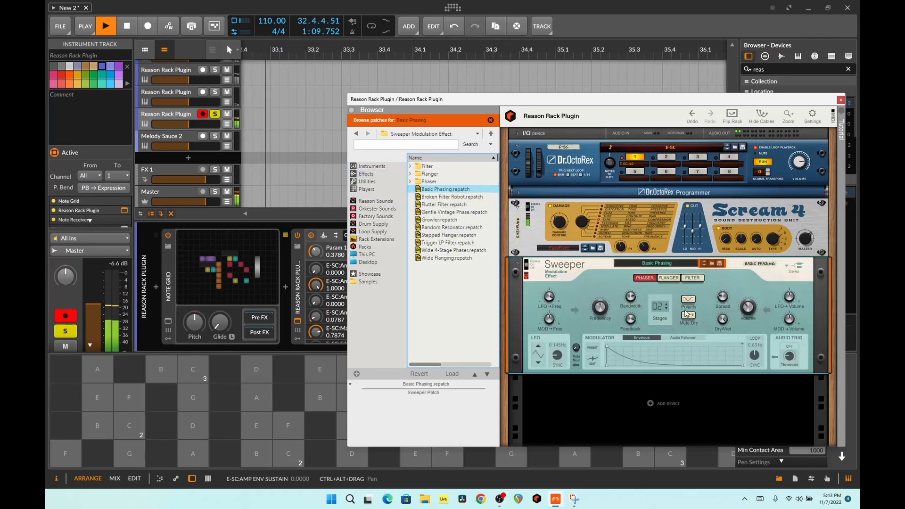
- Load the Growler patch into the Sweeper and close the Reason Rack plug-in window
{"action": "left_click", "coordinate": [444, 220]}
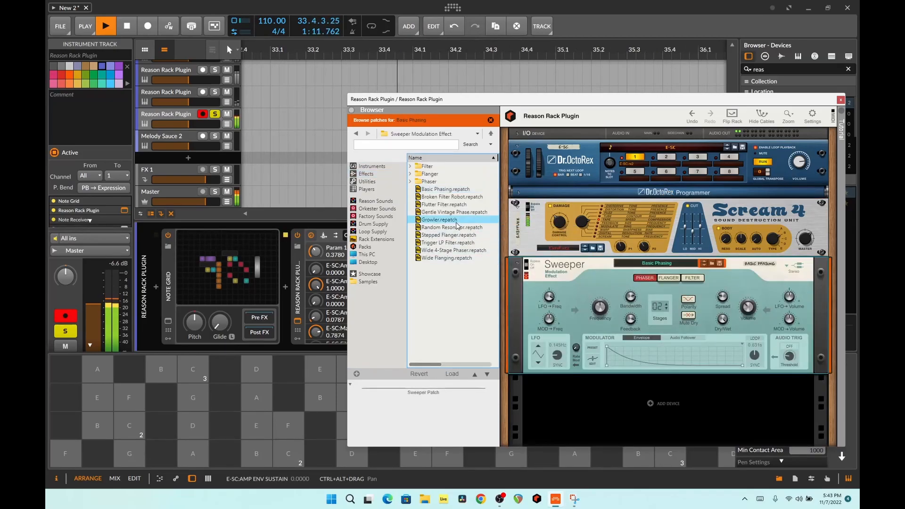
{"action": "left_click", "coordinate": [435, 220]}
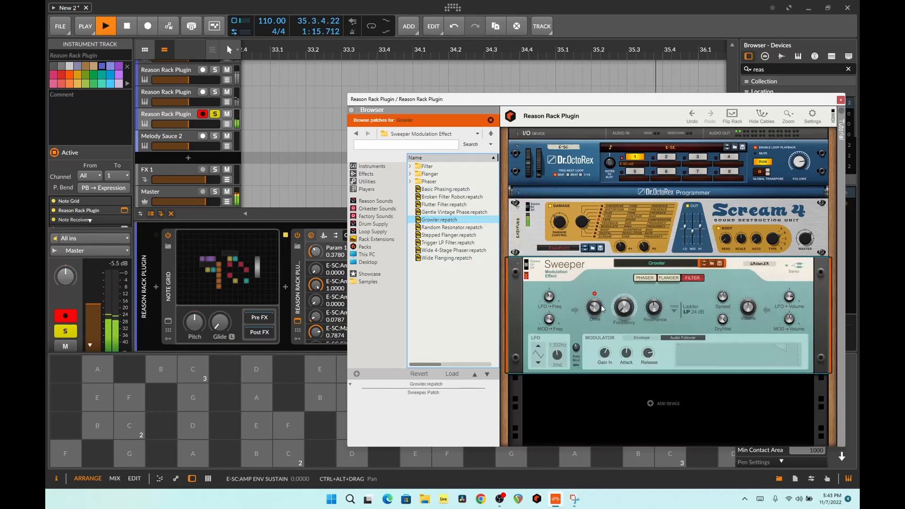
{"action": "mouse_move", "coordinate": [599, 304]}
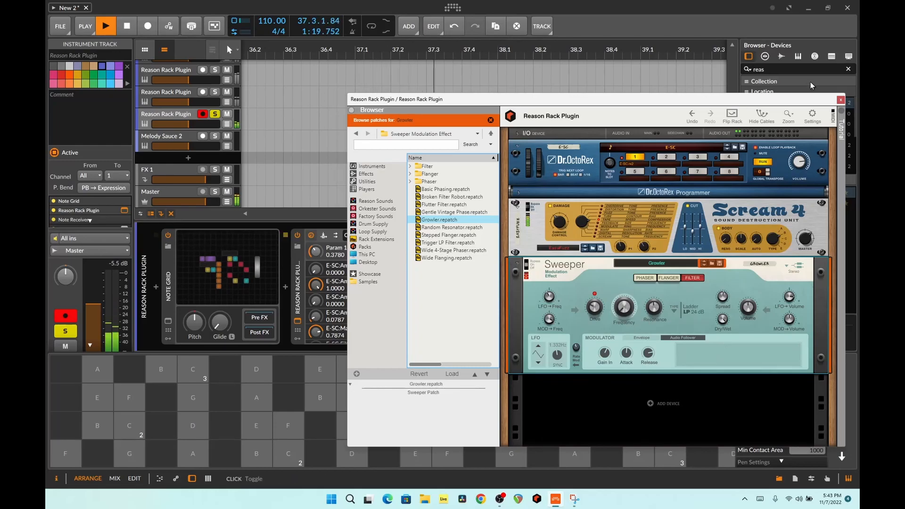
{"action": "left_click", "coordinate": [840, 100]}
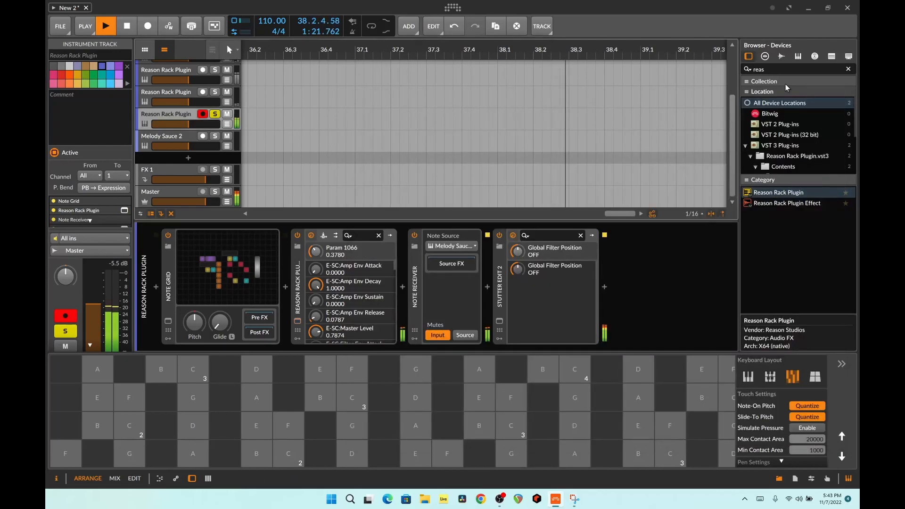
- Unsolo the current Reason Rack Plugin track, and select and solo the Reason Rack Plugin track directly above it
{"action": "left_click", "coordinate": [214, 114]}
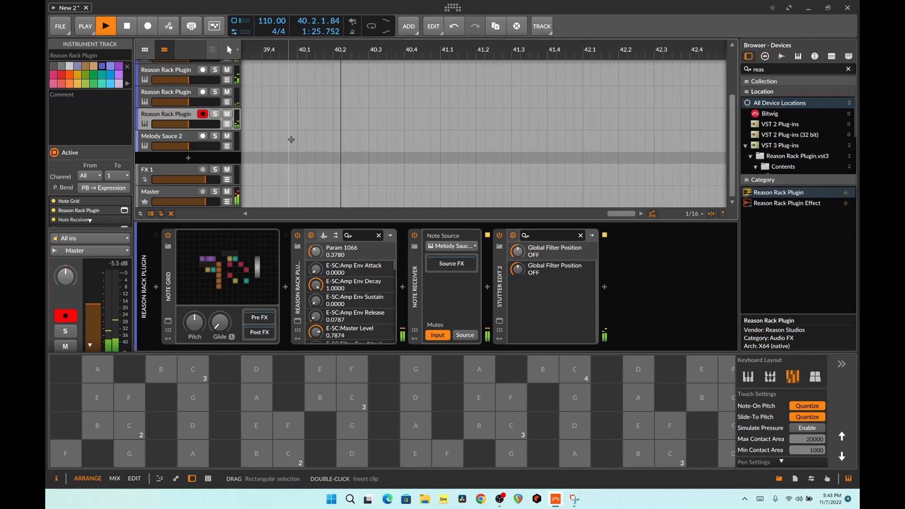
{"action": "scroll", "coordinate": [289, 137], "scroll_direction": "up", "scroll_amount": 2}
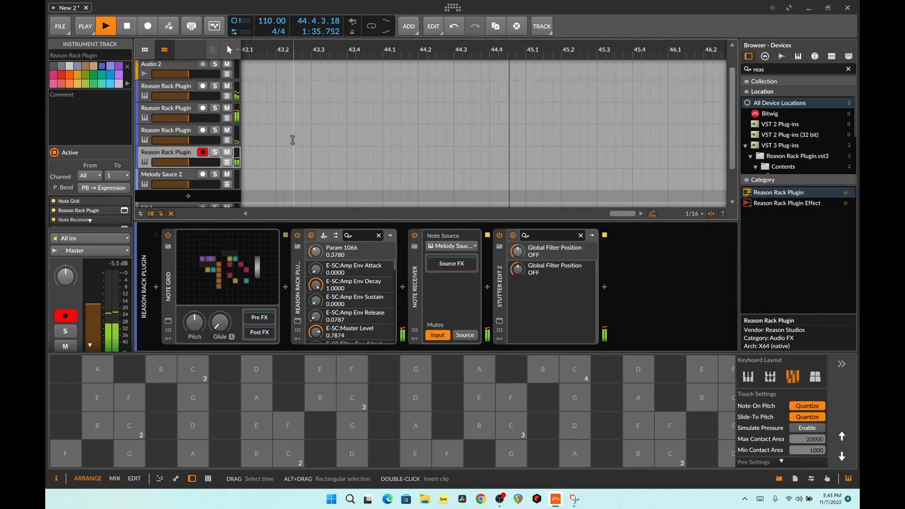
{"action": "left_click", "coordinate": [177, 130]}
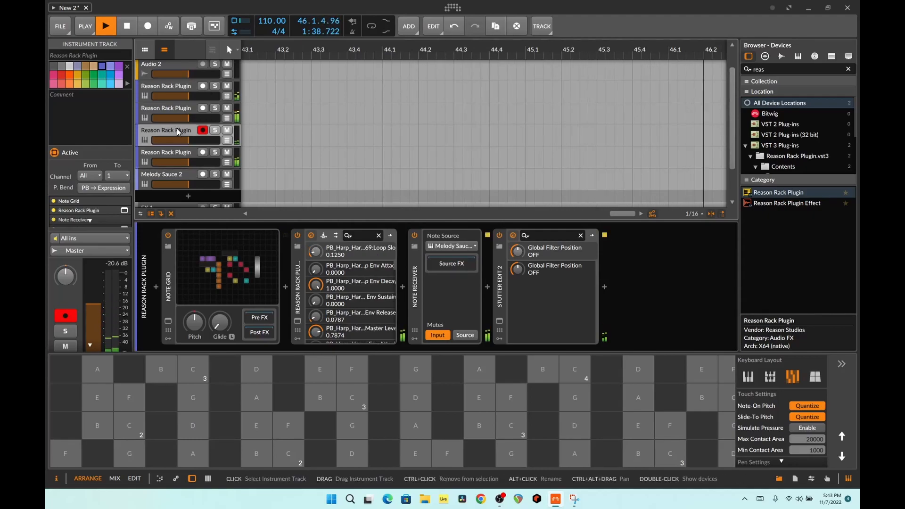
{"action": "left_click", "coordinate": [215, 130]}
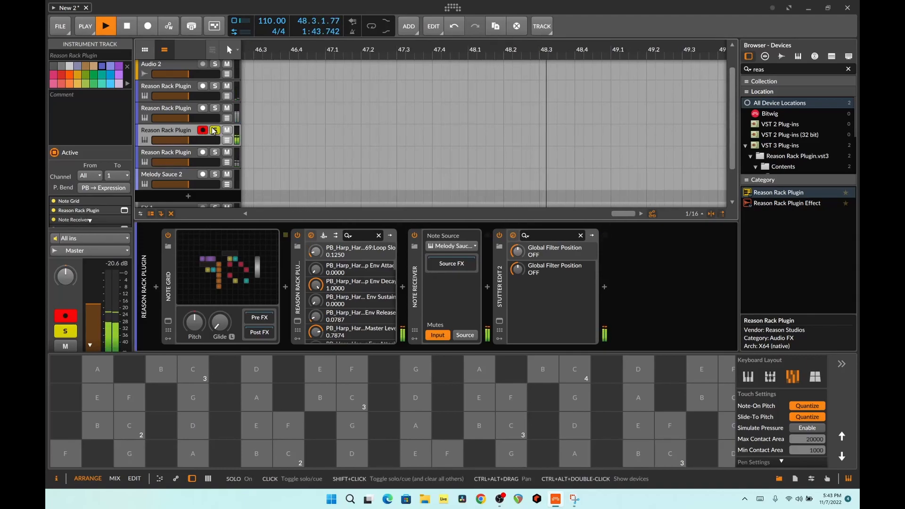
- View the Dr.OctoRex rack of the soloed track, close its window, and stop playback
{"action": "left_click", "coordinate": [297, 321]}
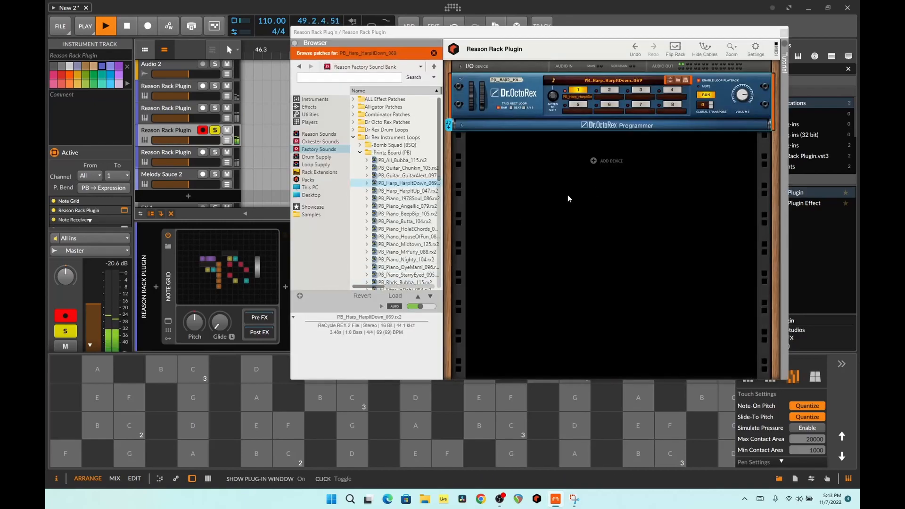
{"action": "left_click", "coordinate": [784, 33]}
{"action": "key", "text": "space"}
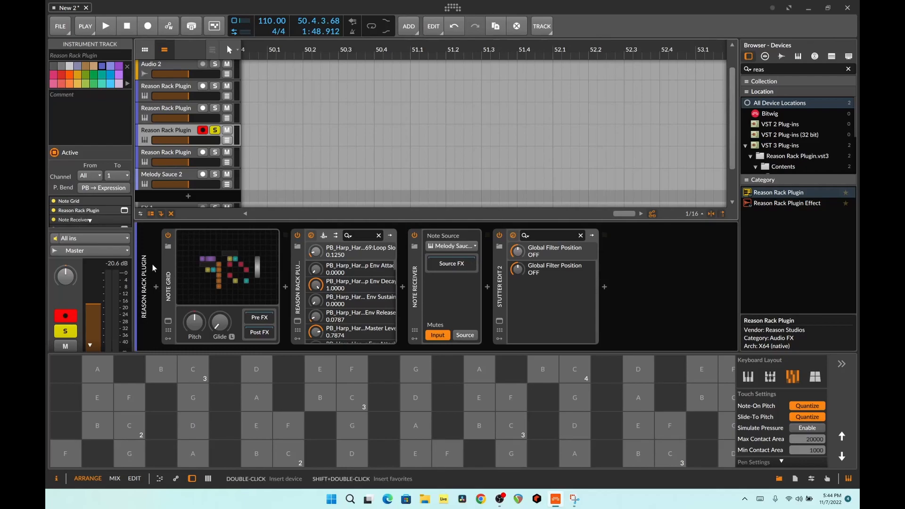
- Select all four devices in the soloed track's chain, from Note Grid to Stutter Edit 2
{"action": "left_click", "coordinate": [167, 270]}
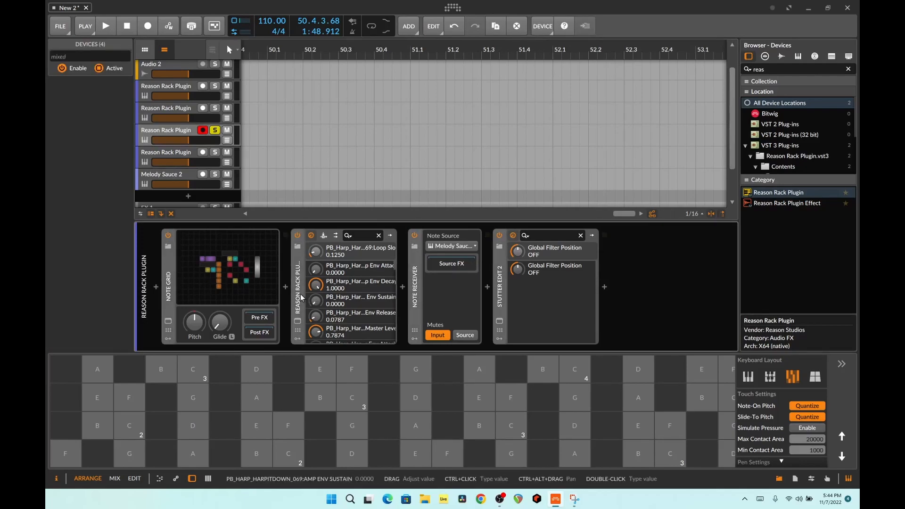